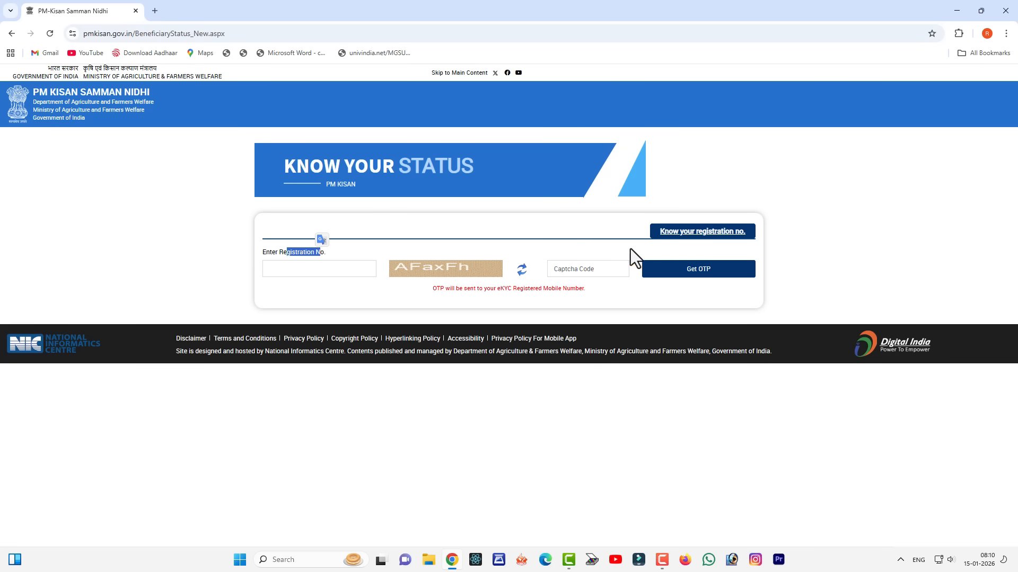
Step: Look up the registration number by Aadhaar Number, entering the Aadhaar number, captcha and Aadhaar OTP to get the details
{"action": "left_click", "coordinate": [686, 241]}
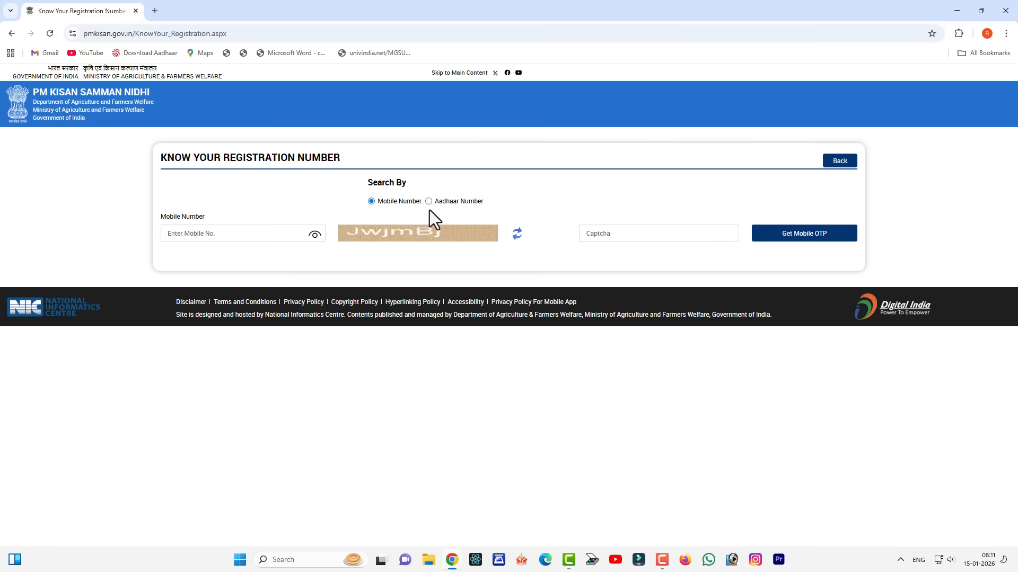
{"action": "left_click", "coordinate": [430, 204]}
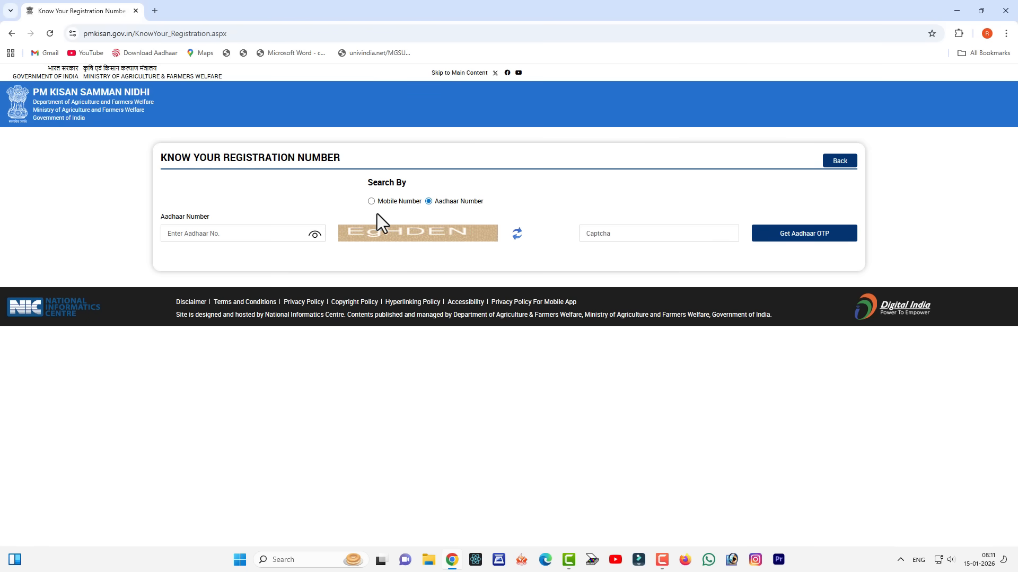
{"action": "left_click", "coordinate": [276, 234]}
{"action": "type", "text": "1"}
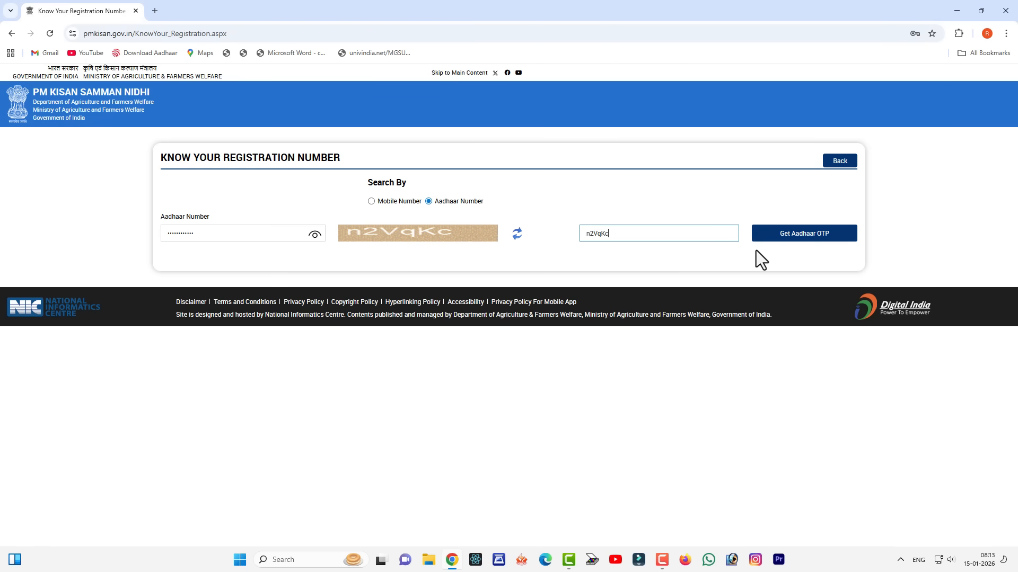
{"action": "left_click", "coordinate": [783, 239]}
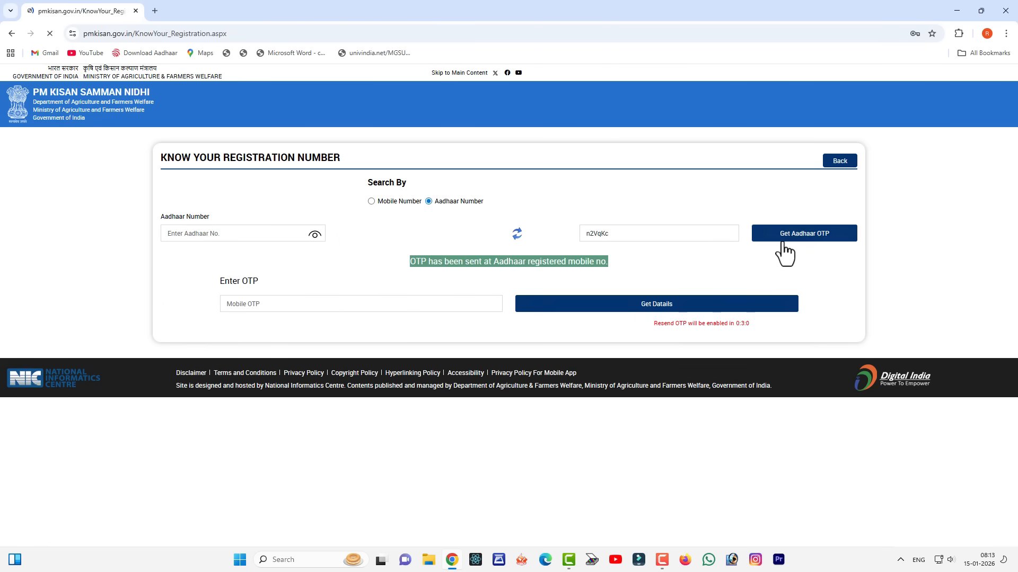
{"action": "left_click", "coordinate": [655, 305]}
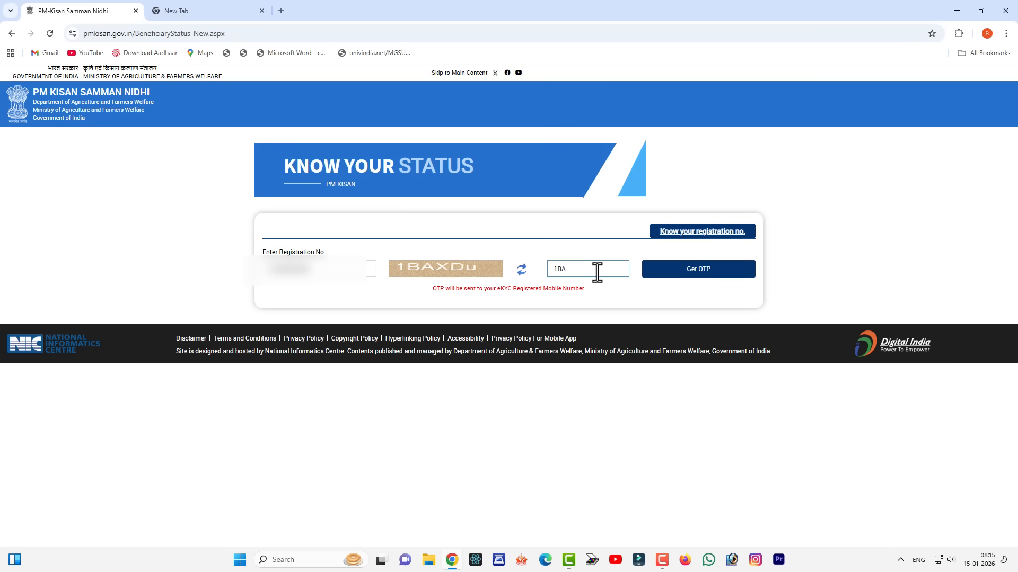
Step: Complete the captcha on the Know Your Status form and request the OTP for the entered registration number
{"action": "type", "text": "XDu"}
{"action": "left_click", "coordinate": [689, 274]}
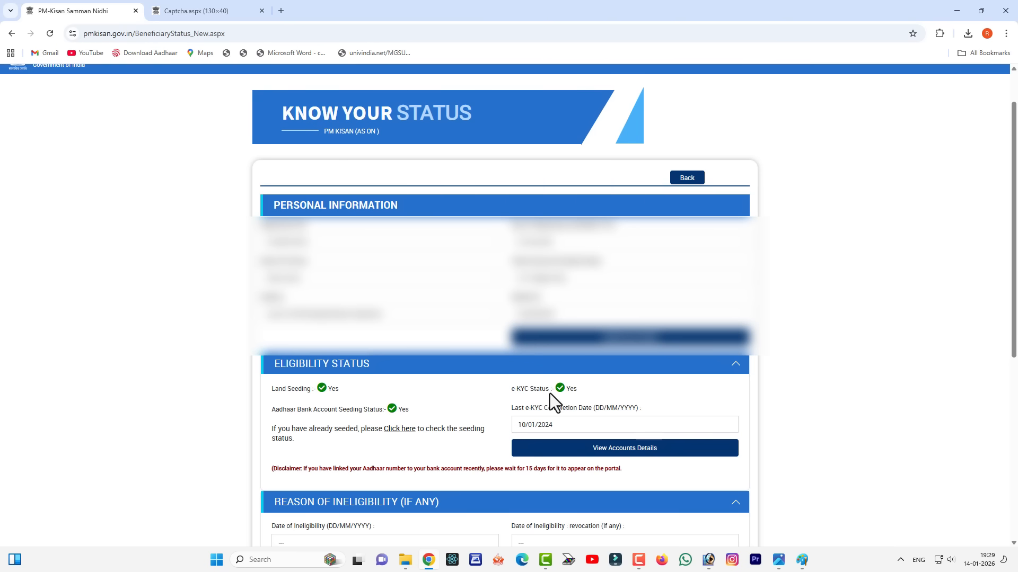
Step: Examine the reason of ineligibility and the latest installment details for installment 5 on the beneficiary status page
{"action": "scroll", "coordinate": [696, 201], "scroll_direction": "down", "scroll_amount": 6}
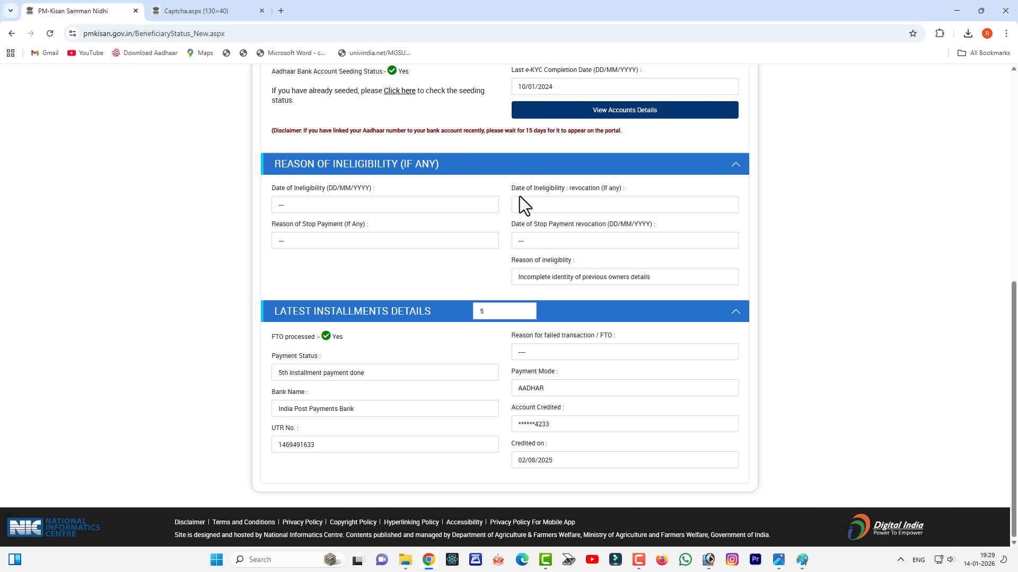
{"action": "left_click_drag", "start_coordinate": [519, 278], "coordinate": [653, 279]}
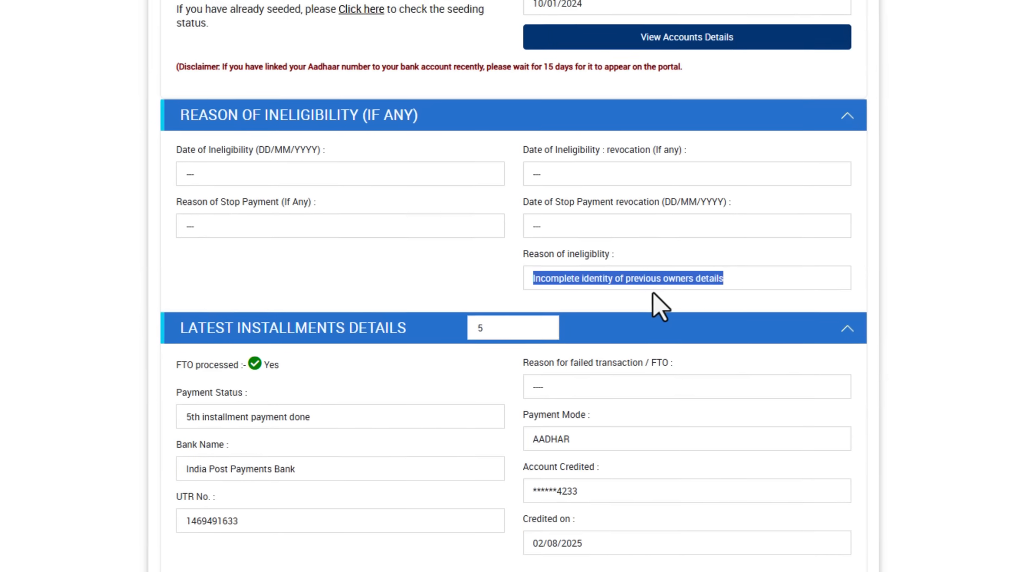
{"action": "left_click", "coordinate": [590, 287]}
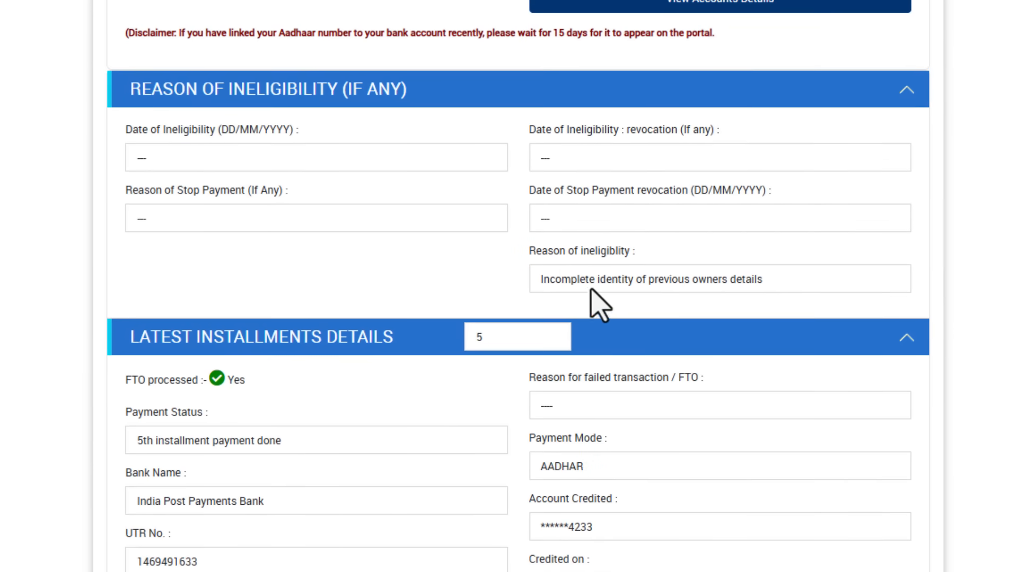
{"action": "left_click_drag", "start_coordinate": [539, 281], "coordinate": [768, 279]}
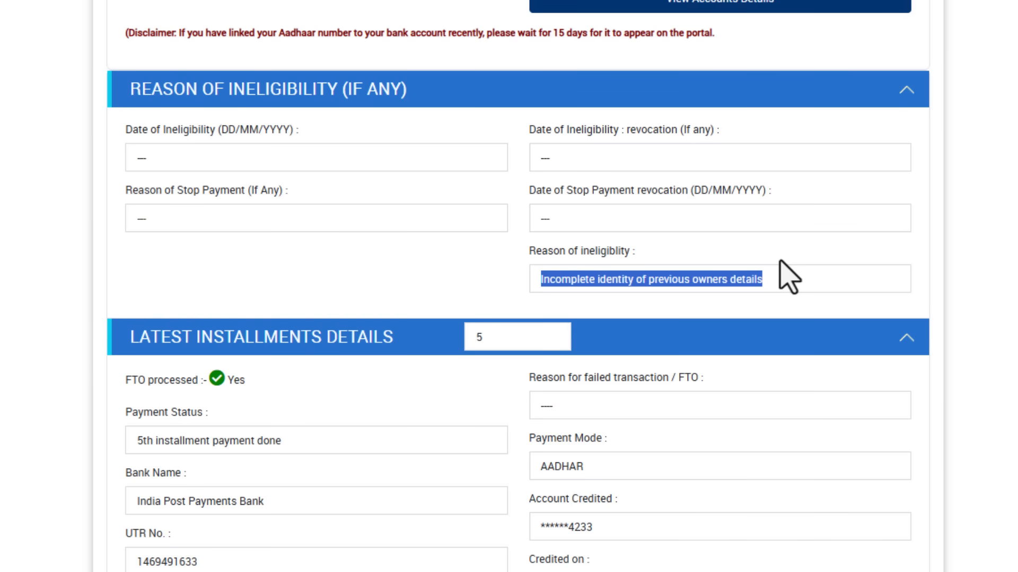
{"action": "left_click", "coordinate": [434, 296]}
{"action": "left_click", "coordinate": [488, 334]}
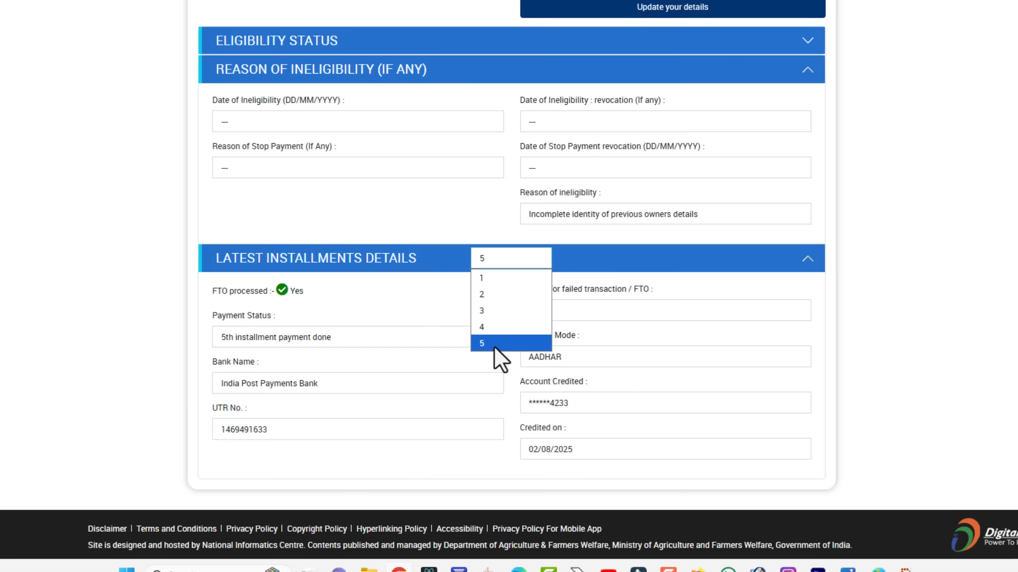
{"action": "left_click", "coordinate": [493, 345]}
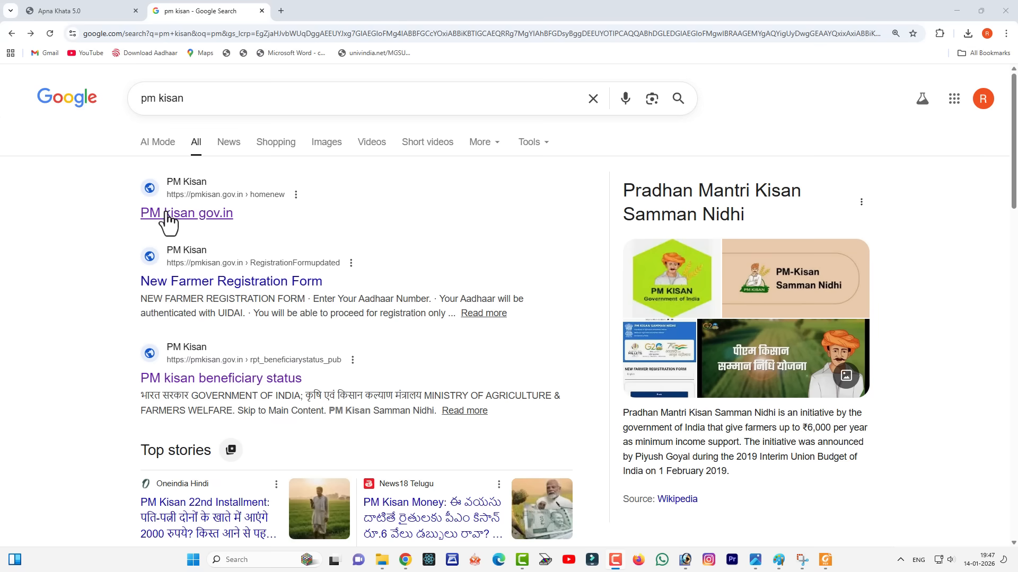
Step: Open the PM Kisan website from the search results and go to Update Missing Information in the Farmers Corner
{"action": "left_click", "coordinate": [168, 214]}
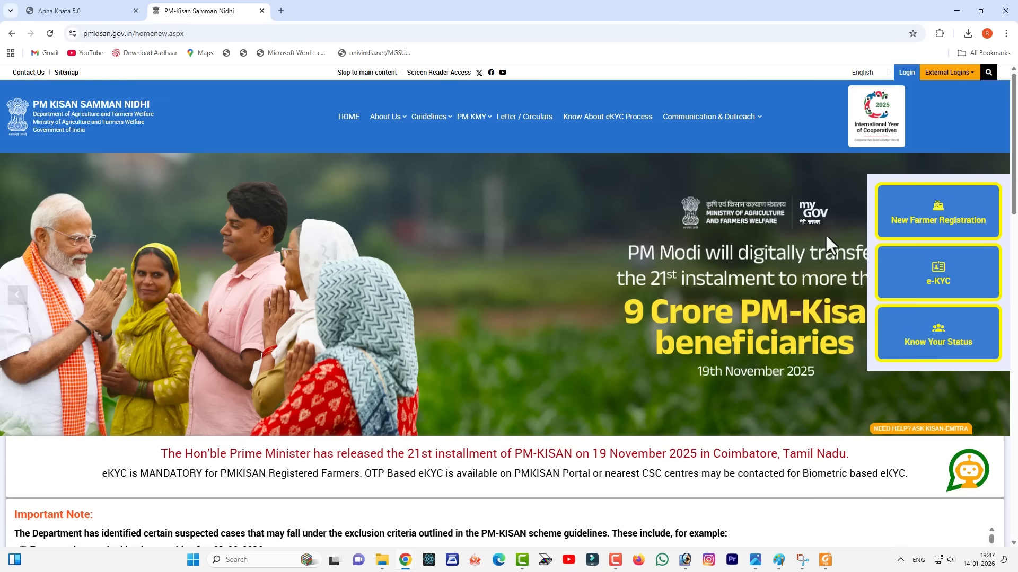
{"action": "scroll", "coordinate": [863, 278], "scroll_direction": "down", "scroll_amount": 1}
{"action": "scroll", "coordinate": [845, 282], "scroll_direction": "down", "scroll_amount": 4}
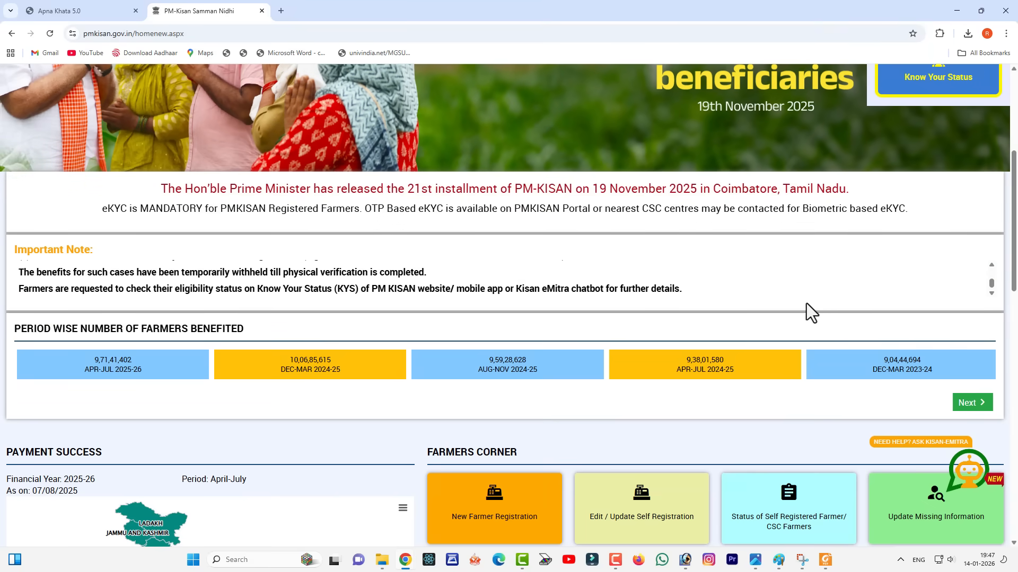
{"action": "scroll", "coordinate": [806, 303], "scroll_direction": "down", "scroll_amount": 3}
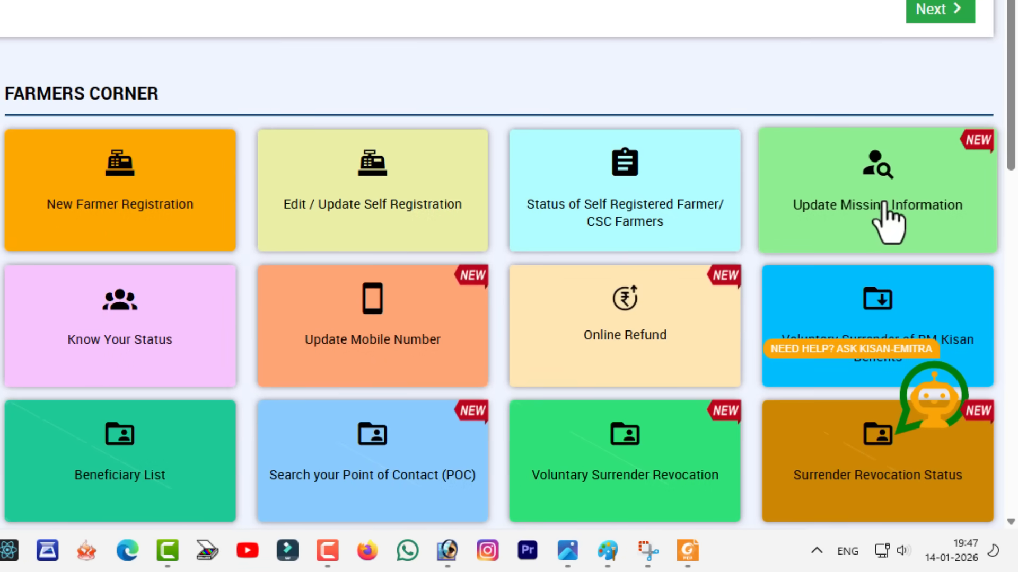
{"action": "left_click", "coordinate": [884, 203]}
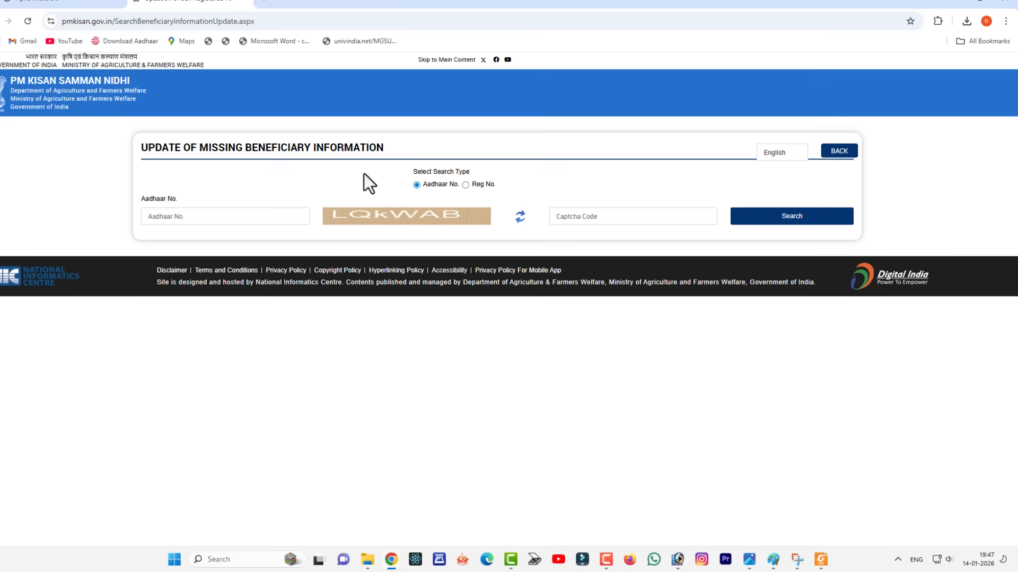
Step: Search for the beneficiary by Reg No. and open the record with incomplete previous owner details for editing
{"action": "left_click", "coordinate": [466, 186]}
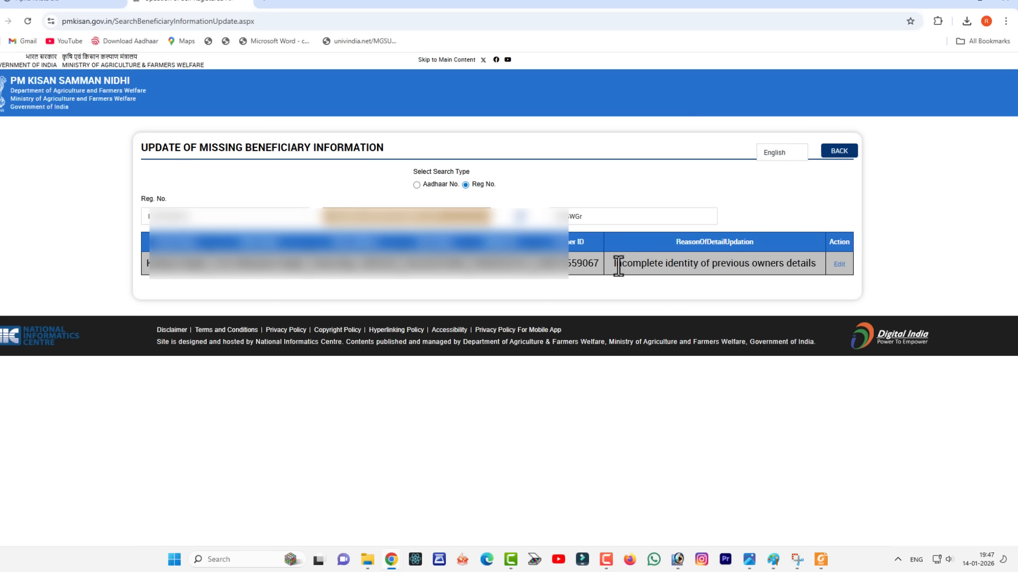
{"action": "left_click_drag", "start_coordinate": [614, 265], "coordinate": [817, 274]}
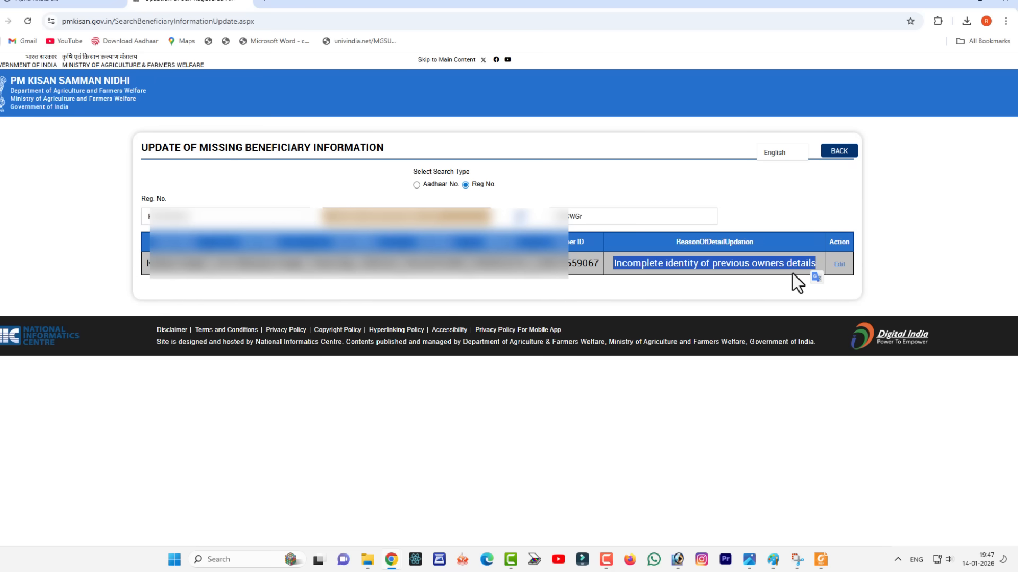
{"action": "left_click", "coordinate": [839, 265]}
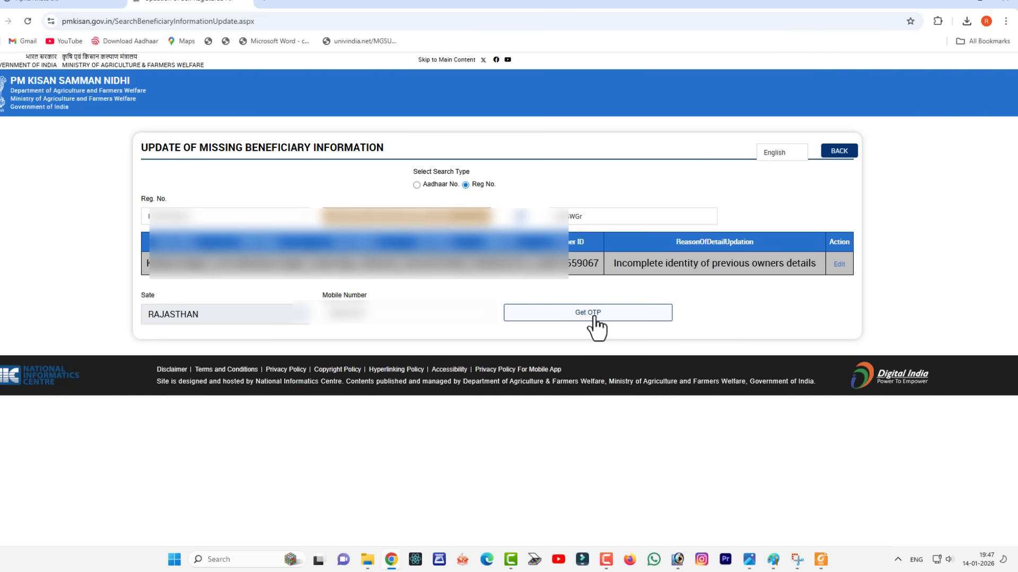
Step: Request the mobile OTP for the beneficiary record, enter the received verification code and verify it
{"action": "left_click", "coordinate": [568, 315]}
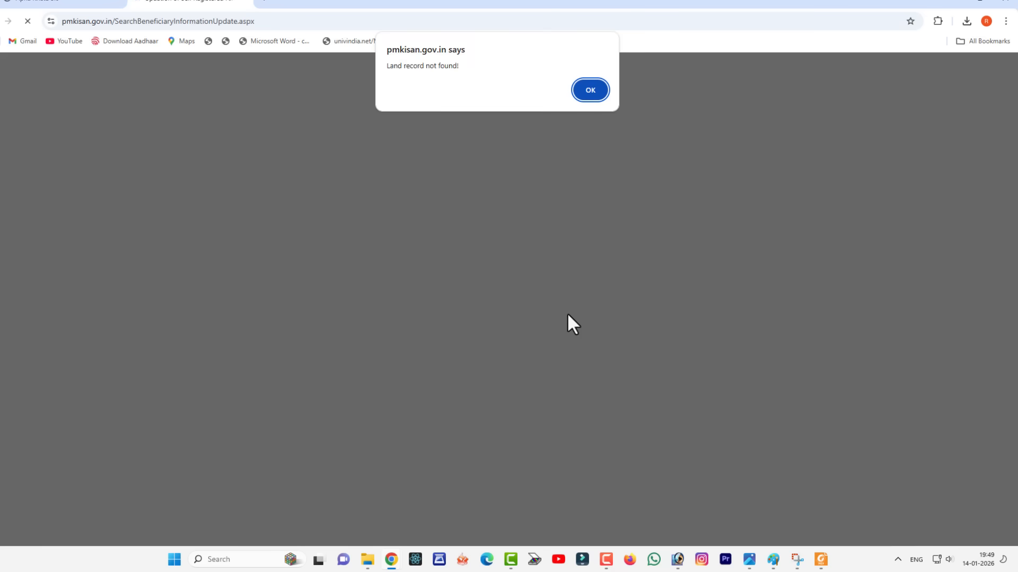
{"action": "left_click", "coordinate": [592, 90]}
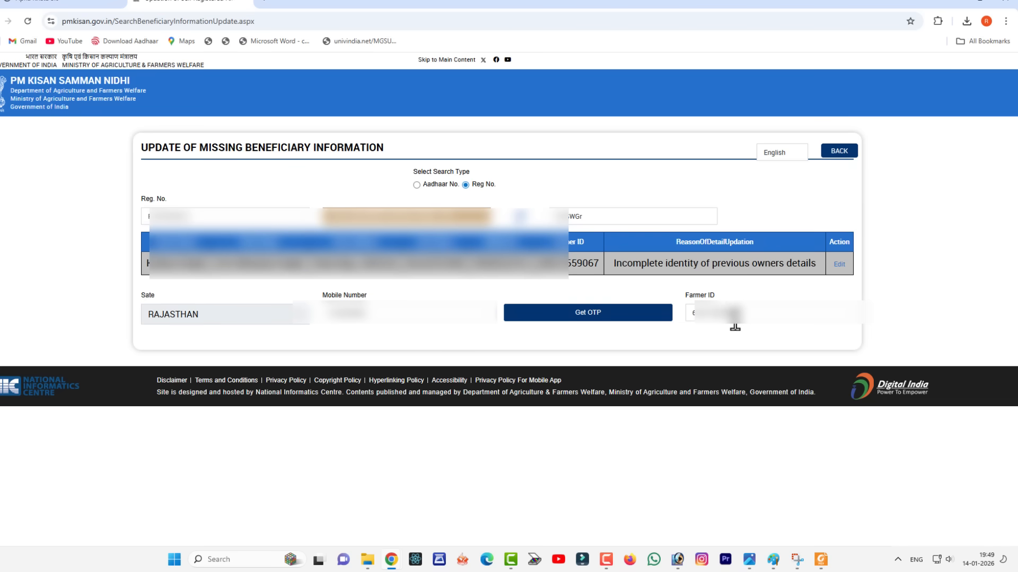
{"action": "left_click", "coordinate": [600, 318]}
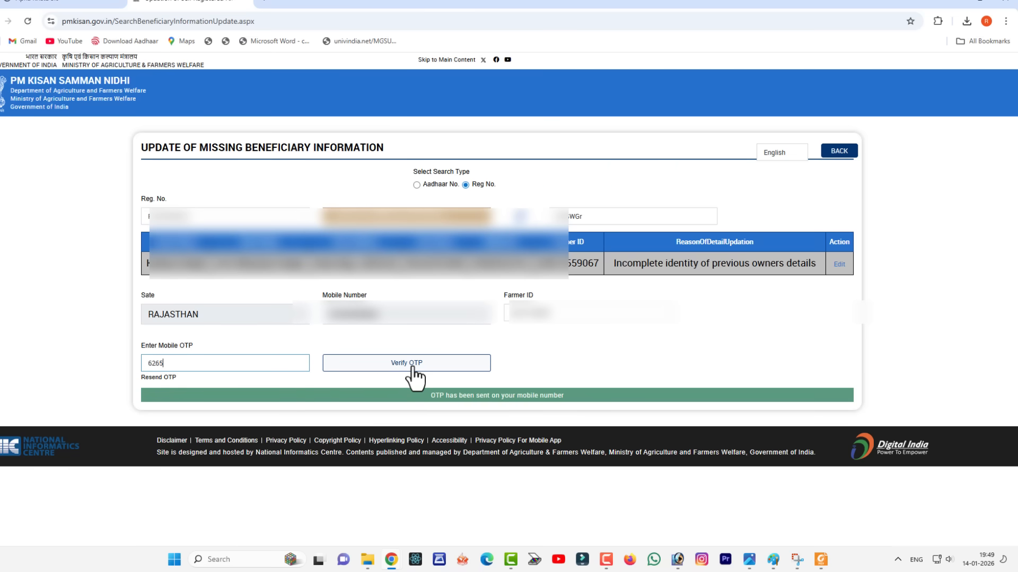
{"action": "left_click", "coordinate": [413, 368]}
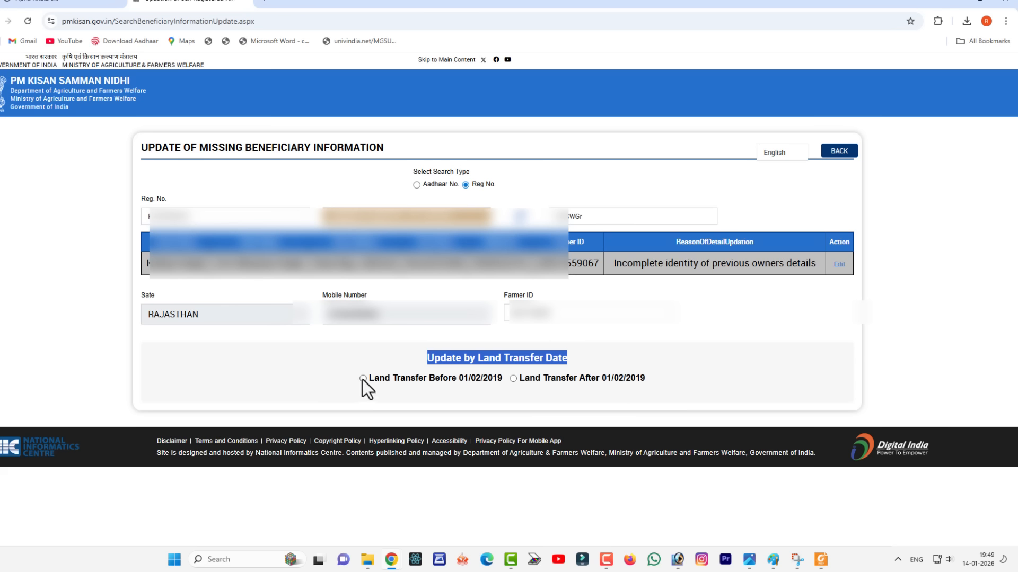
Step: Choose Land Transfer Before 01/02/2019 as the land transfer date option and request the Aadhaar OTP
{"action": "left_click_drag", "start_coordinate": [525, 379], "coordinate": [552, 380]}
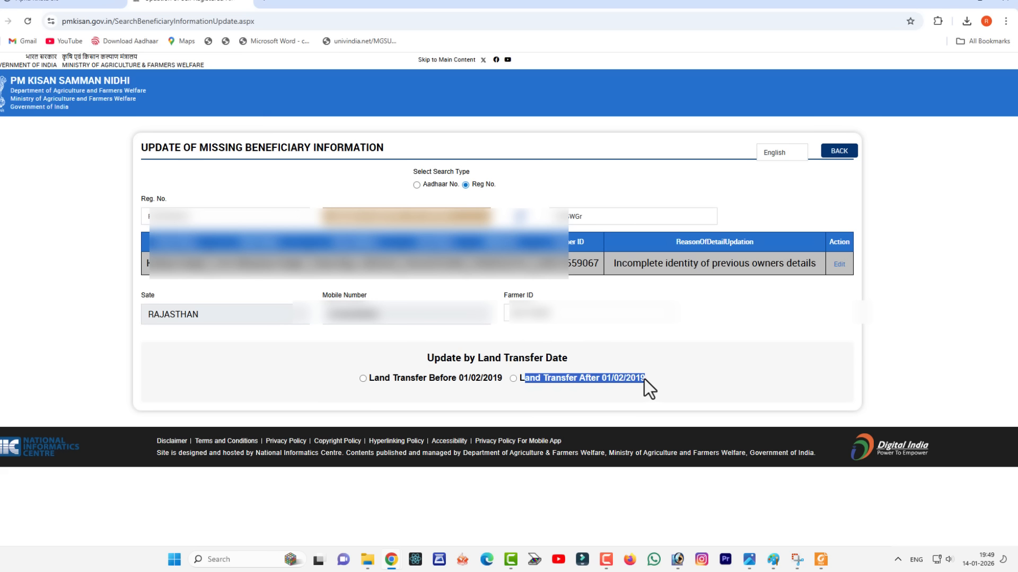
{"action": "left_click", "coordinate": [363, 379]}
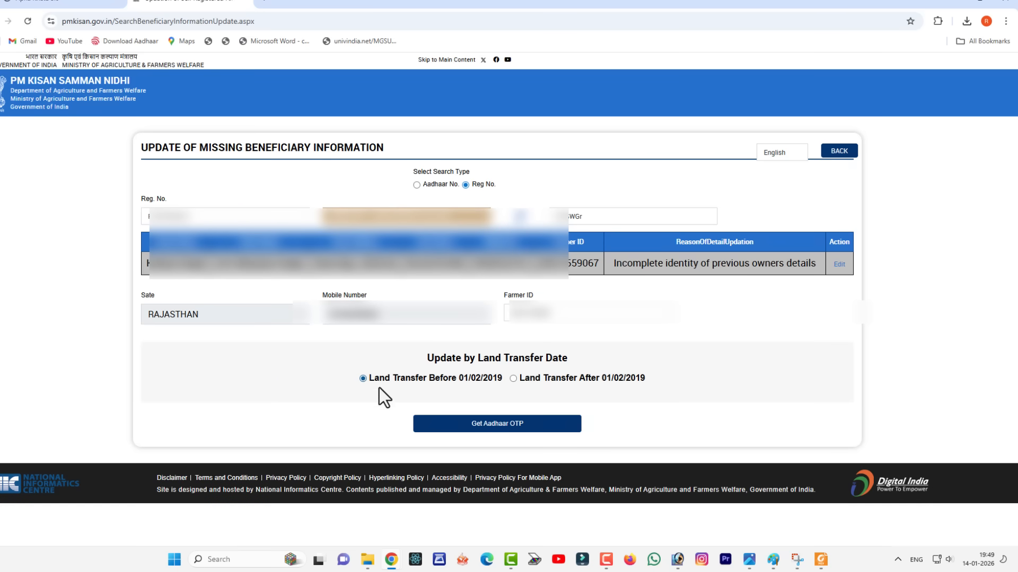
{"action": "left_click", "coordinate": [481, 427]}
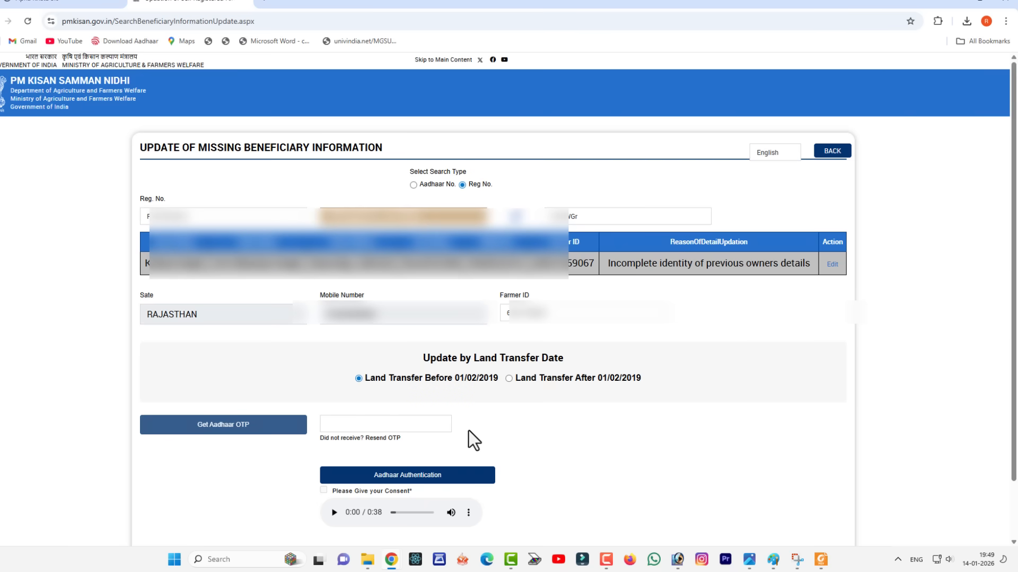
Step: Enter the Aadhaar OTP, agree to and confirm the consent statements, and run the Aadhaar authentication
{"action": "left_click", "coordinate": [380, 424]}
{"action": "key", "text": "ctrl+v"}
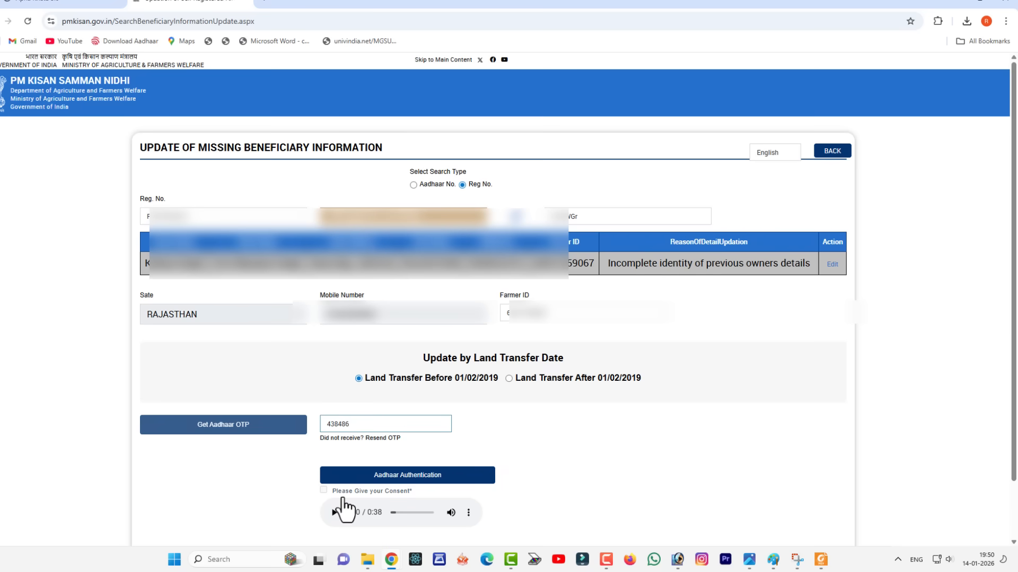
{"action": "left_click", "coordinate": [378, 491]}
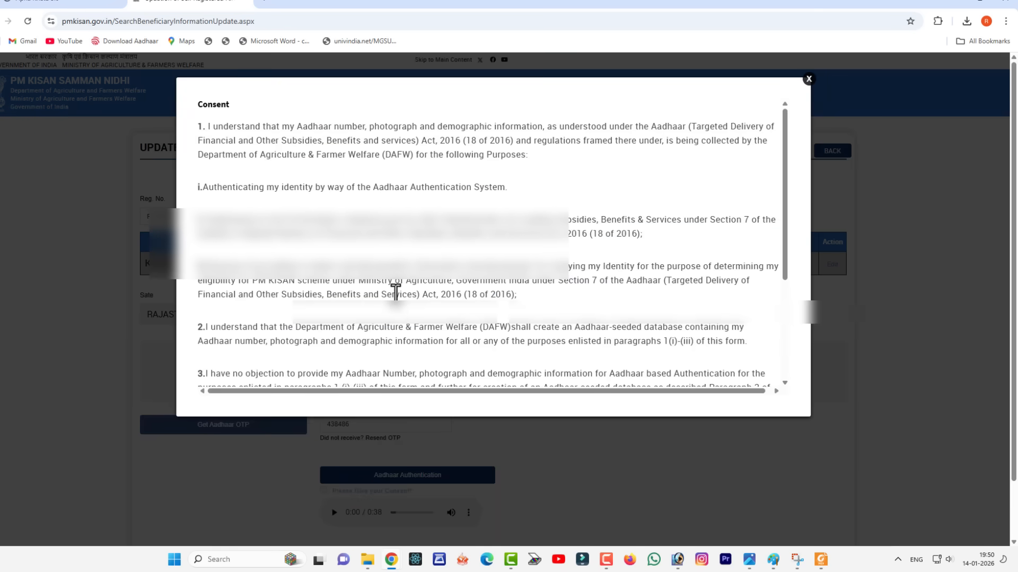
{"action": "scroll", "coordinate": [395, 291], "scroll_direction": "down", "scroll_amount": 3}
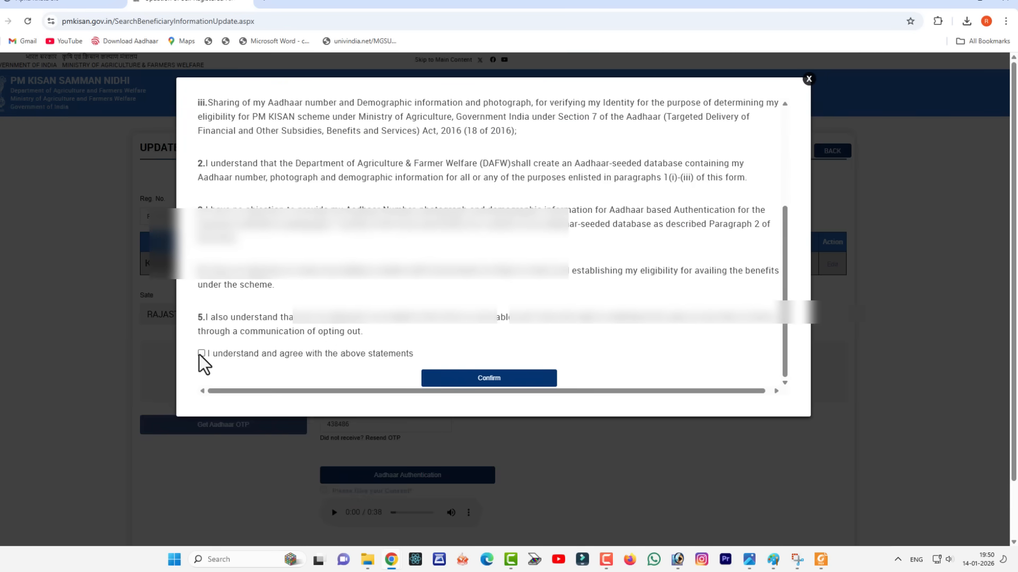
{"action": "left_click", "coordinate": [480, 380]}
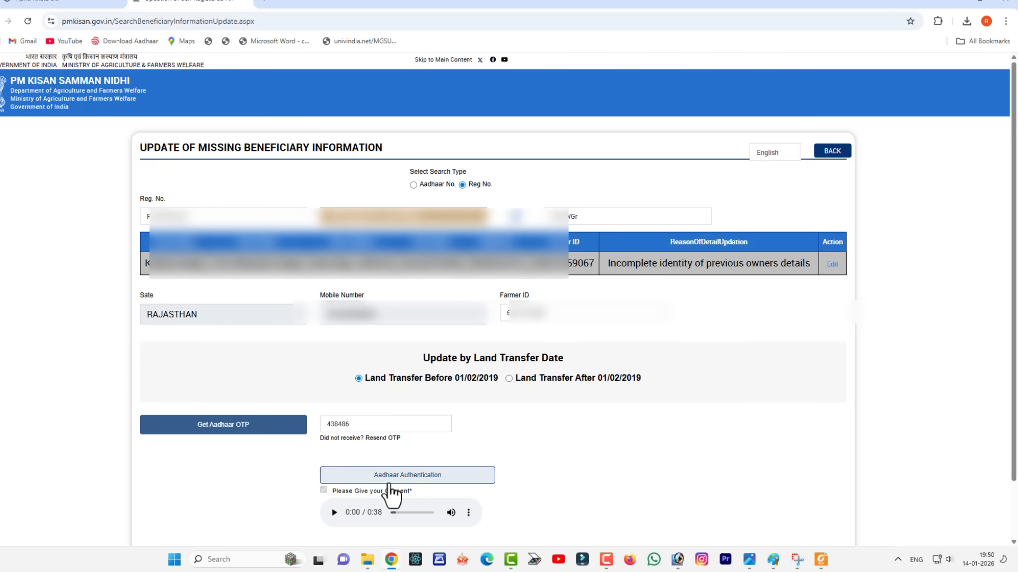
{"action": "left_click", "coordinate": [407, 477]}
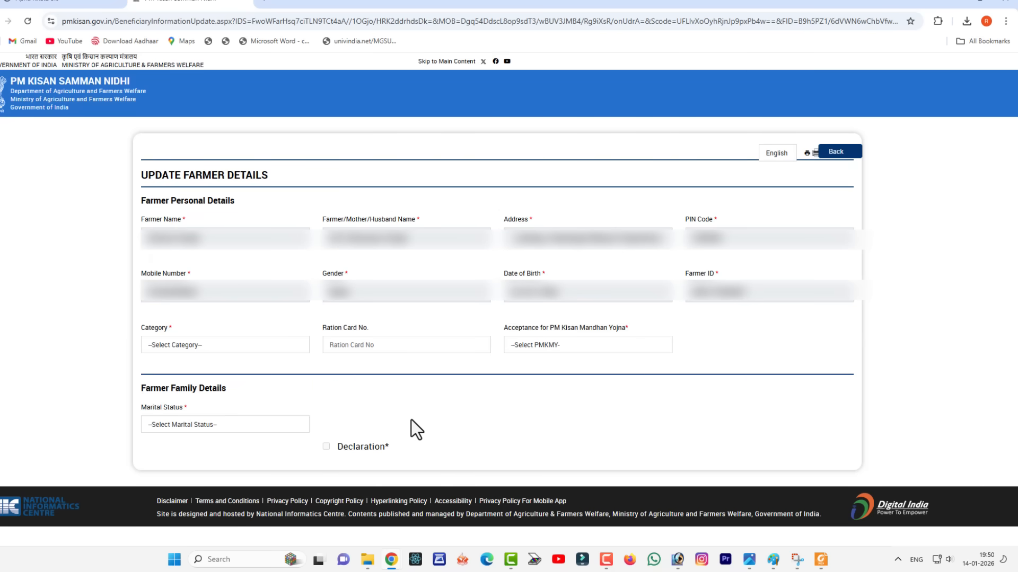
Step: Set the farmer's category to General/Others and the acceptance for PM Kisan Mandhan Yojna to No
{"action": "left_click", "coordinate": [233, 346]}
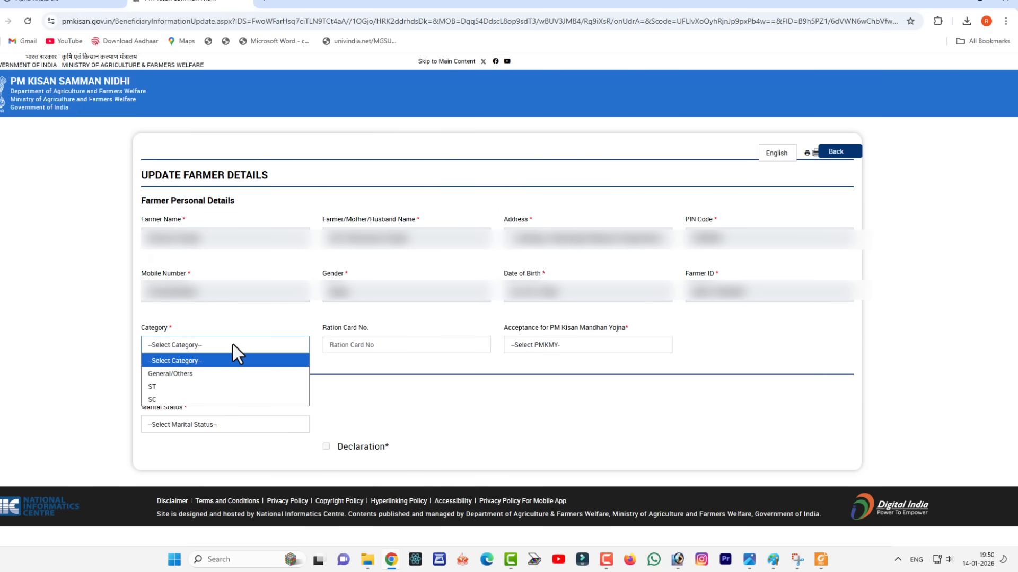
{"action": "left_click", "coordinate": [205, 375]}
{"action": "left_click_drag", "start_coordinate": [334, 327], "coordinate": [371, 328]}
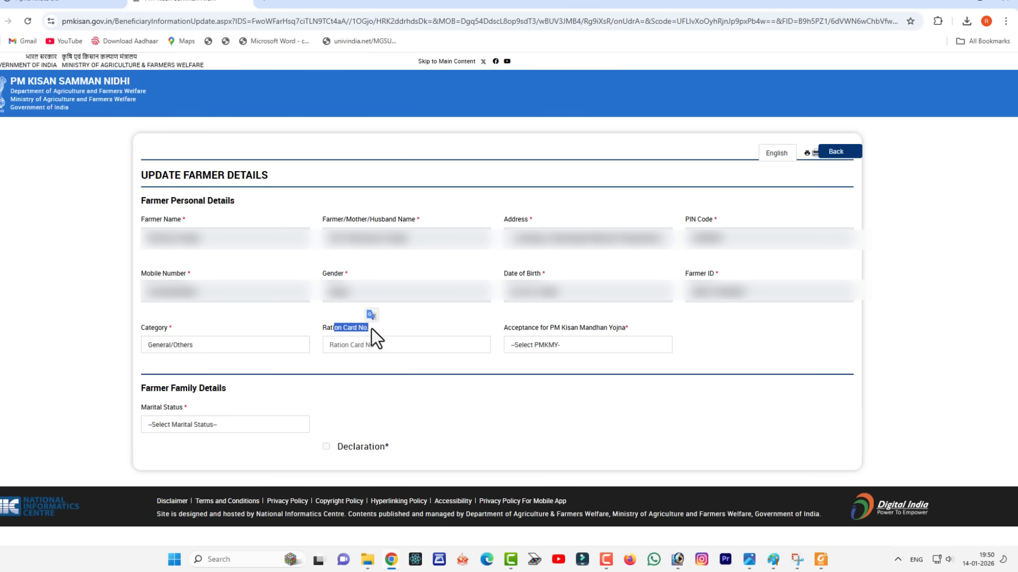
{"action": "left_click_drag", "start_coordinate": [525, 327], "coordinate": [571, 328]}
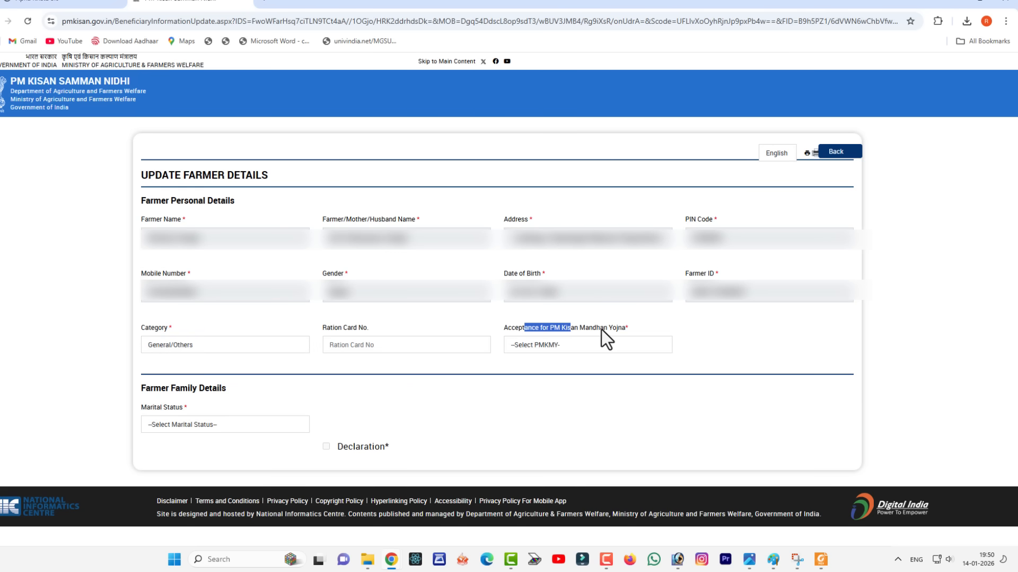
{"action": "left_click", "coordinate": [570, 342]}
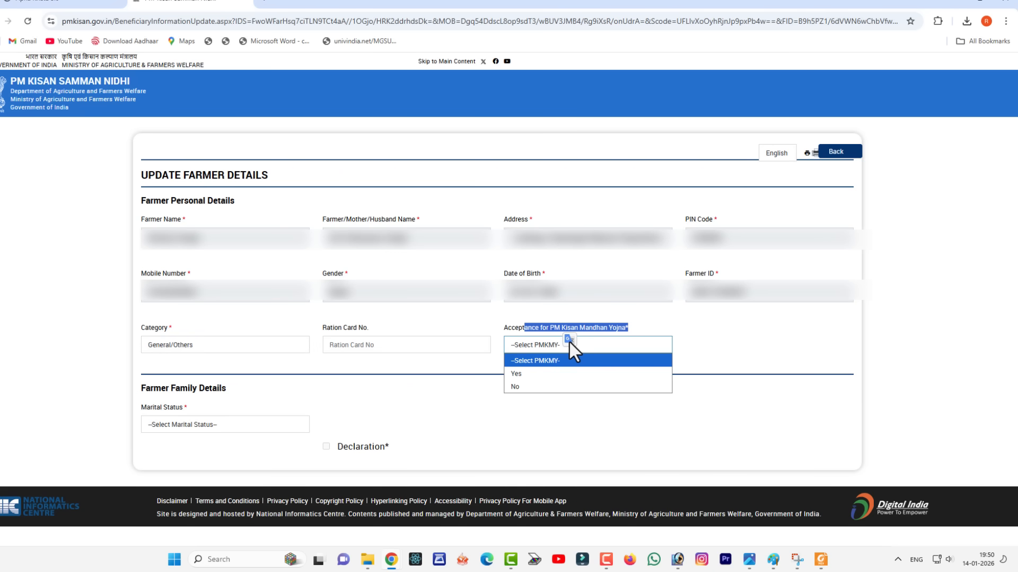
{"action": "left_click", "coordinate": [523, 387]}
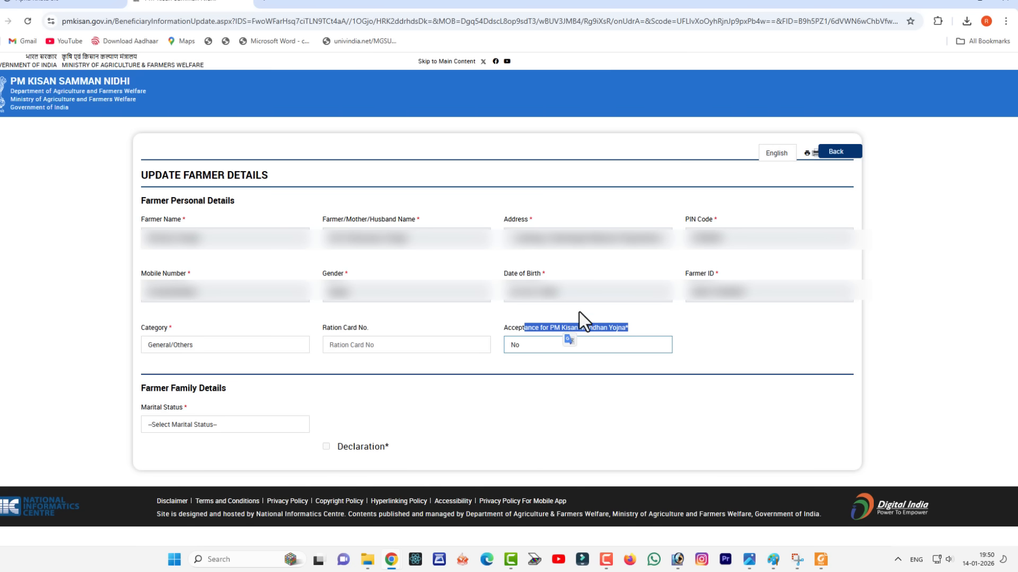
{"action": "left_click", "coordinate": [566, 363]}
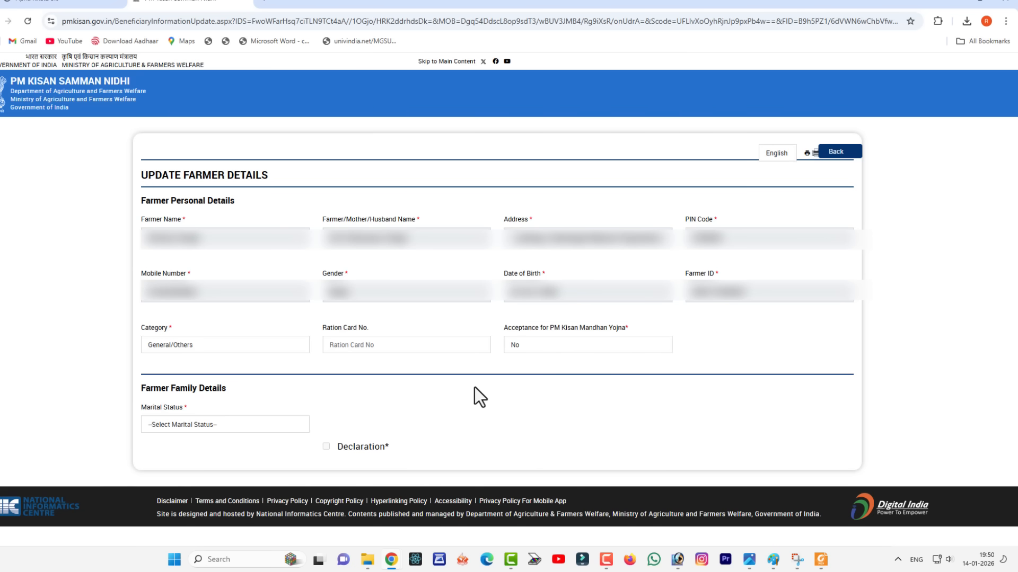
Step: Try the marital status options Married and Single in the farmer family details
{"action": "left_click", "coordinate": [193, 427]}
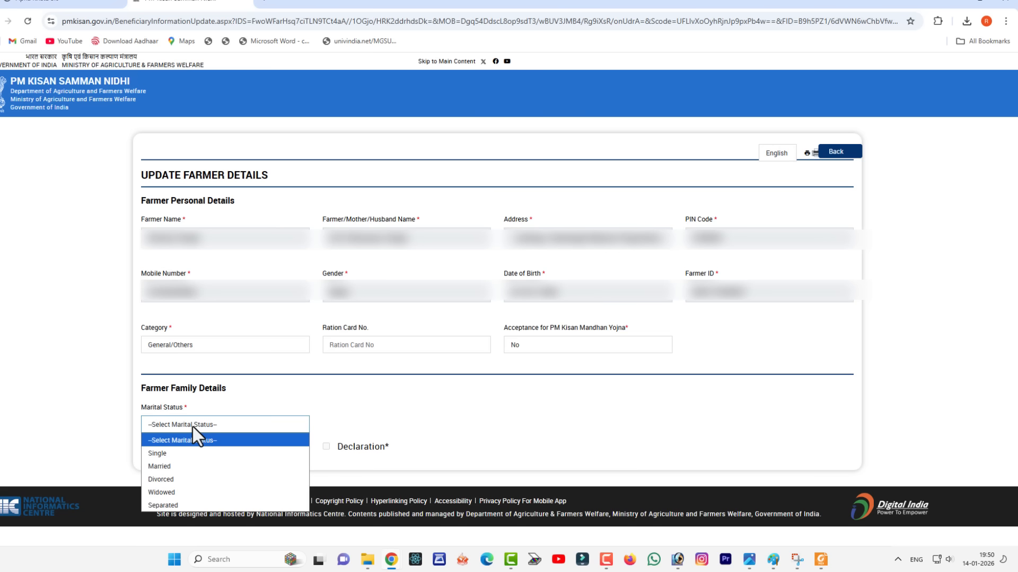
{"action": "left_click", "coordinate": [176, 469]}
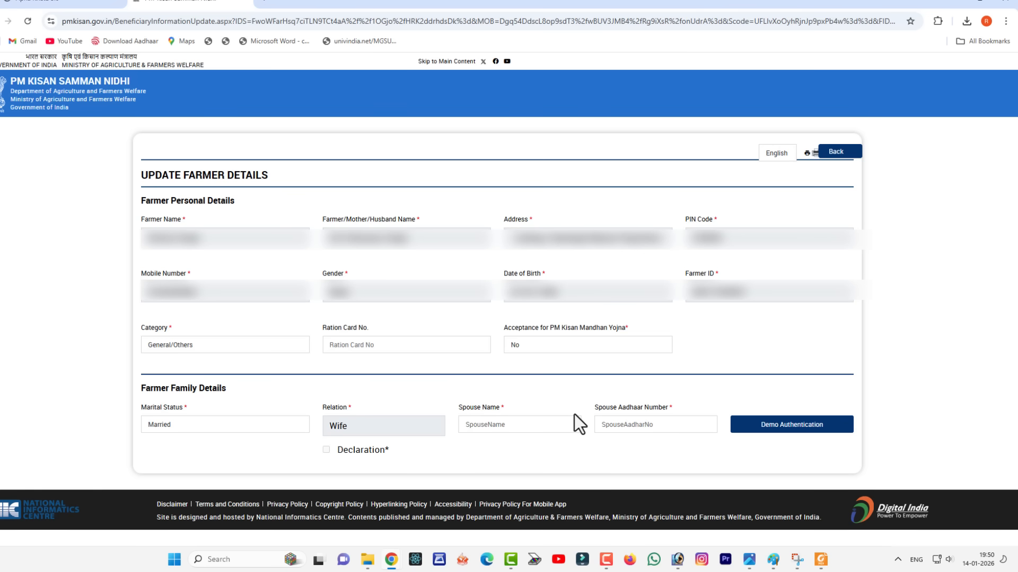
{"action": "left_click", "coordinate": [231, 424]}
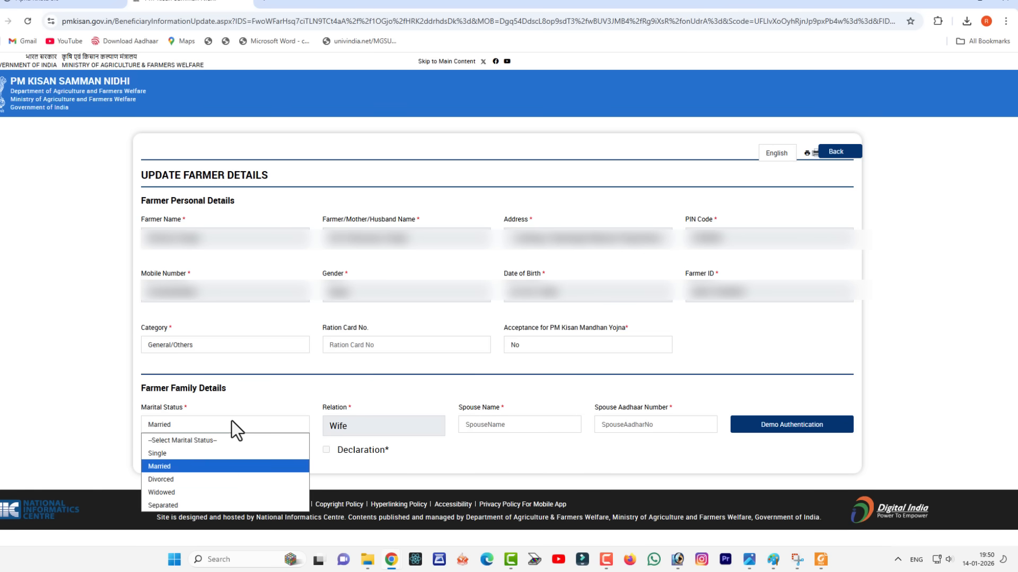
{"action": "left_click", "coordinate": [218, 455]}
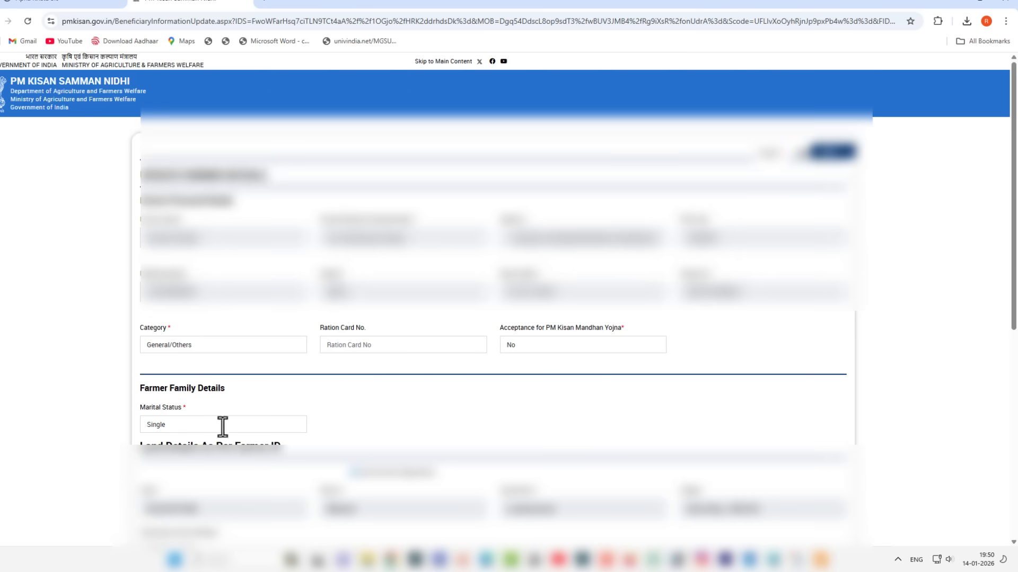
Step: Set the marital status to Married, fill in the spouse's name and Aadhaar number, and run the demo authentication
{"action": "scroll", "coordinate": [219, 419], "scroll_direction": "down", "scroll_amount": 1}
{"action": "left_click", "coordinate": [215, 373]}
{"action": "left_click", "coordinate": [210, 412]}
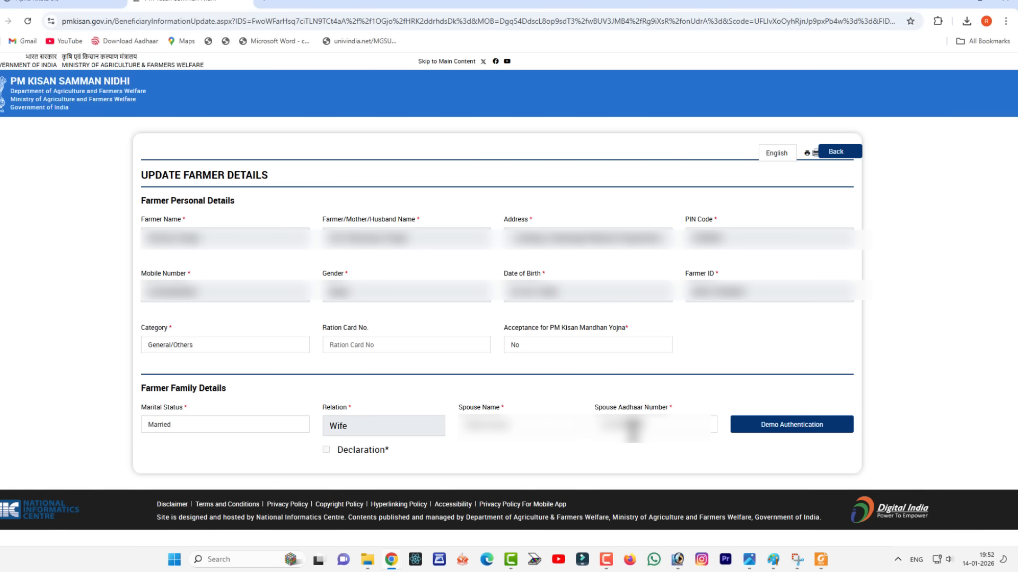
{"action": "left_click", "coordinate": [766, 430]}
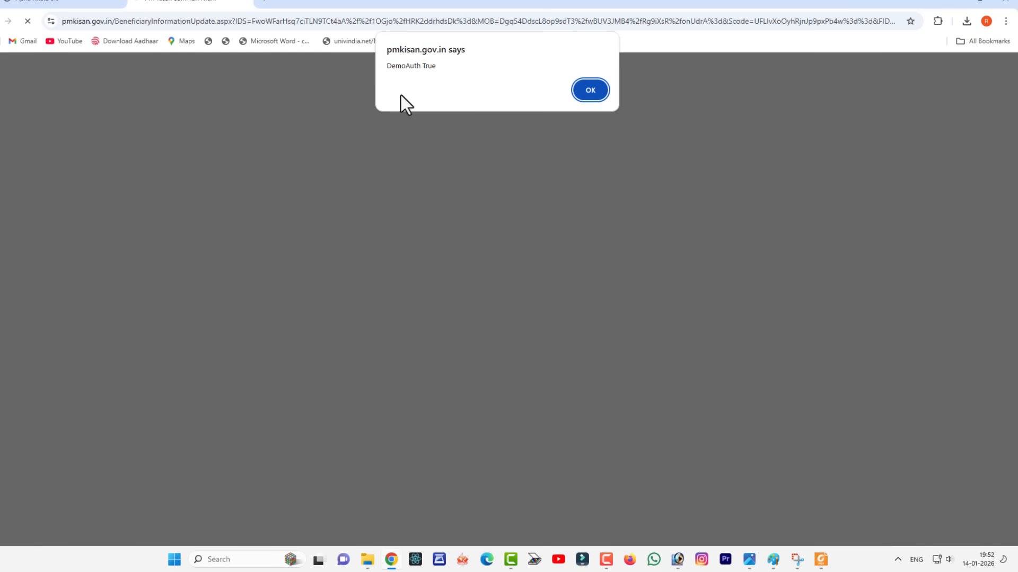
{"action": "left_click_drag", "start_coordinate": [388, 67], "coordinate": [447, 64]}
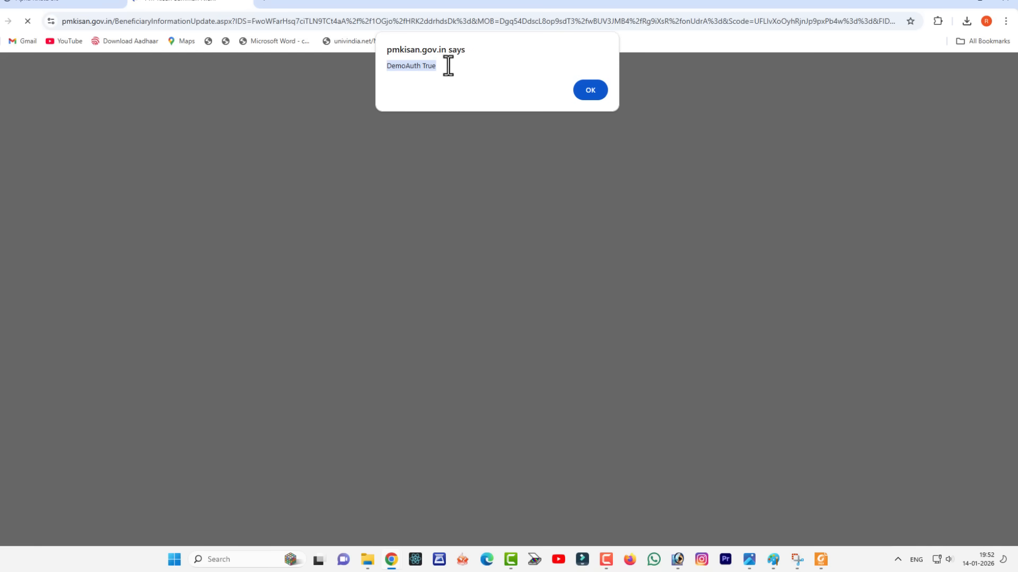
{"action": "left_click", "coordinate": [590, 91]}
Step: Set the land holding ownership to Joint and select the first land parcel, with area 3.875
{"action": "scroll", "coordinate": [640, 352], "scroll_direction": "down", "scroll_amount": 10}
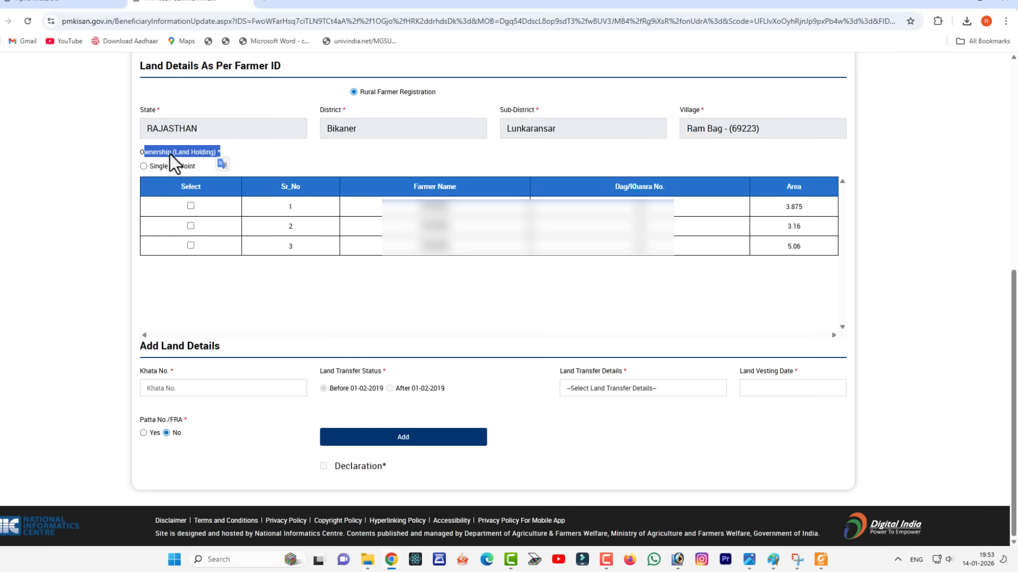
{"action": "left_click", "coordinate": [174, 167]}
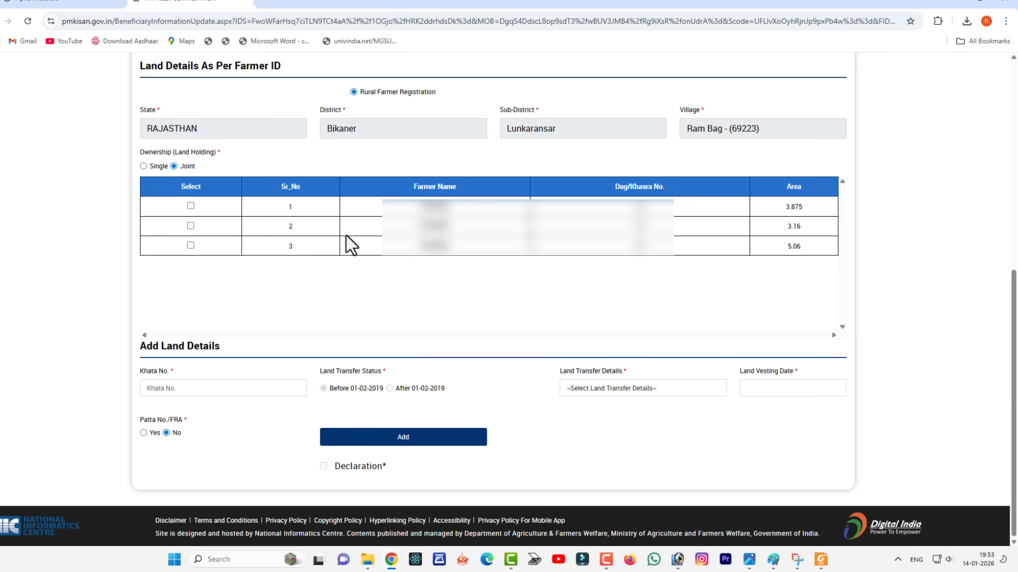
{"action": "left_click", "coordinate": [190, 206]}
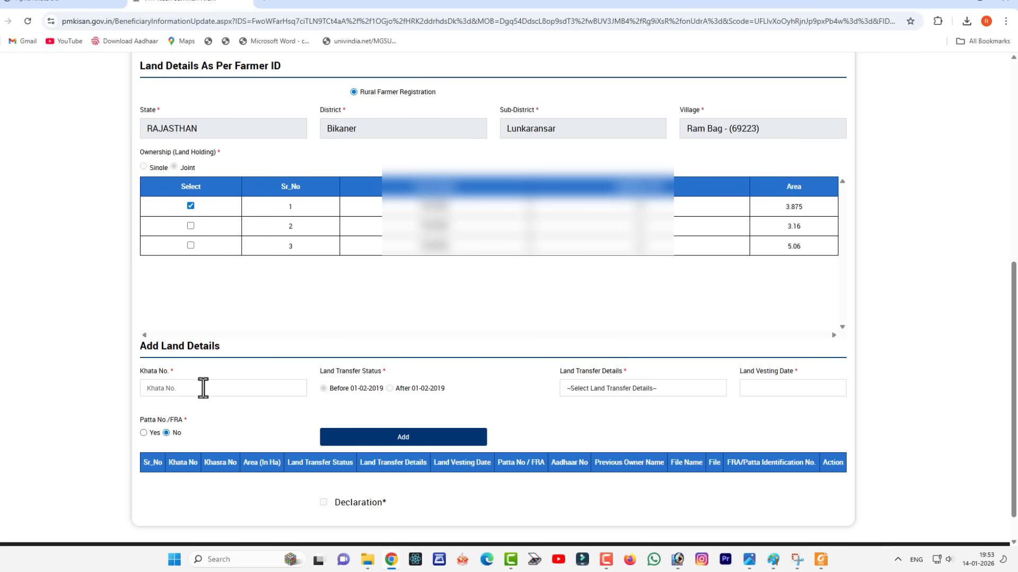
{"action": "scroll", "coordinate": [203, 388], "scroll_direction": "down", "scroll_amount": 1}
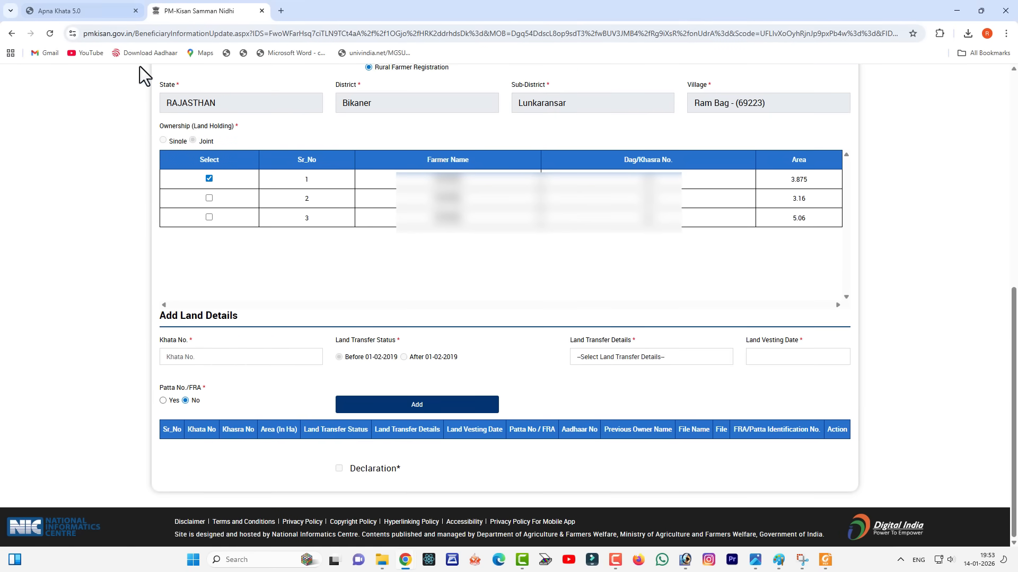
Step: Switch to the Apna Khata land records site and choose the district to look up the farmer's land record
{"action": "left_click", "coordinate": [106, 10]}
{"action": "left_click", "coordinate": [411, 236]}
{"action": "scroll", "coordinate": [409, 370], "scroll_direction": "down", "scroll_amount": 9}
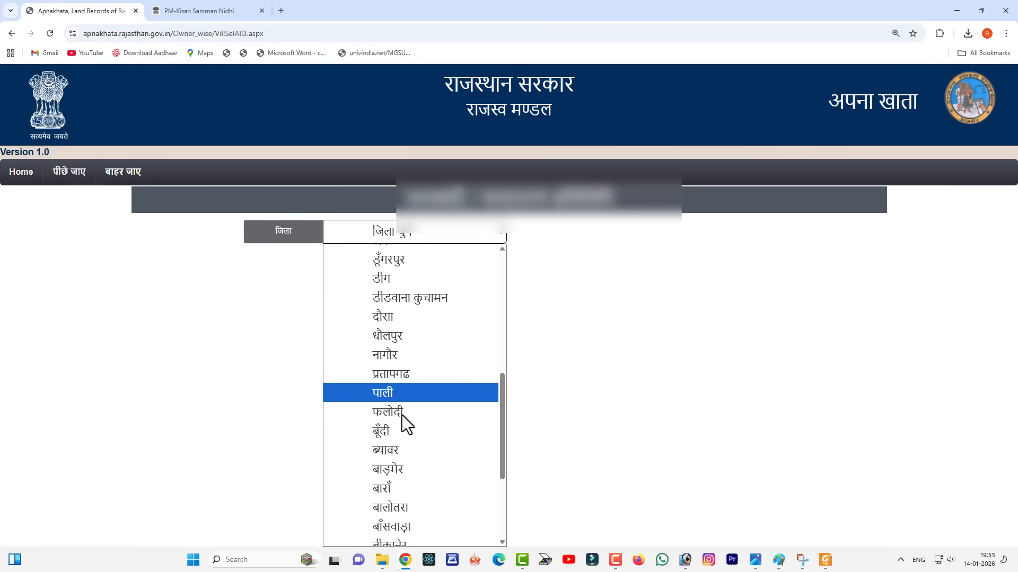
{"action": "left_click", "coordinate": [409, 385]}
{"action": "left_click", "coordinate": [652, 233]}
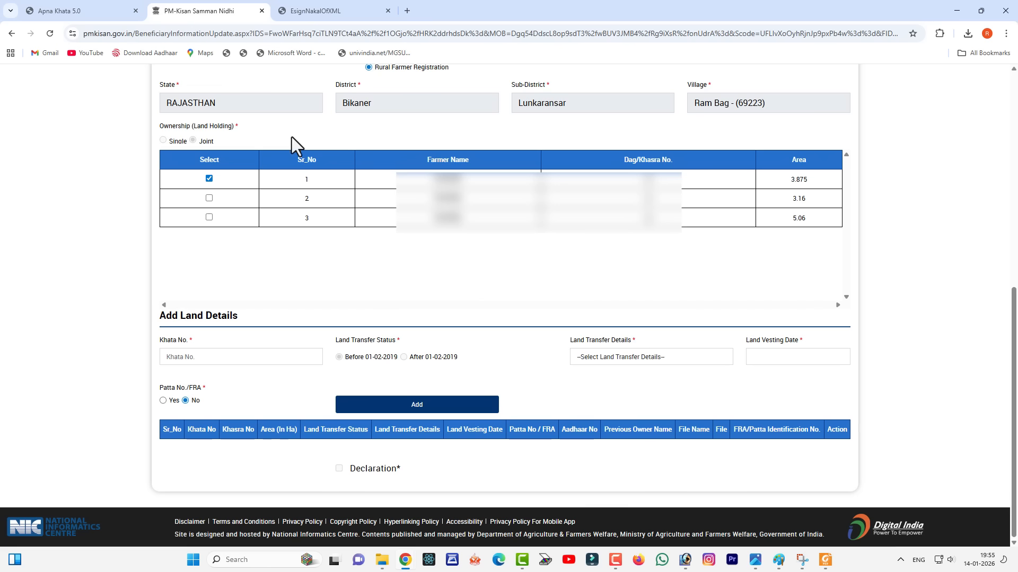
Step: Back in the PM-Kisan form, enter Khata No. 38 and choose Ancester Land (Virasat) as the land transfer details
{"action": "left_click", "coordinate": [295, 359]}
{"action": "type", "text": "38"}
{"action": "left_click_drag", "start_coordinate": [168, 339], "coordinate": [193, 337]}
{"action": "left_click", "coordinate": [596, 361]}
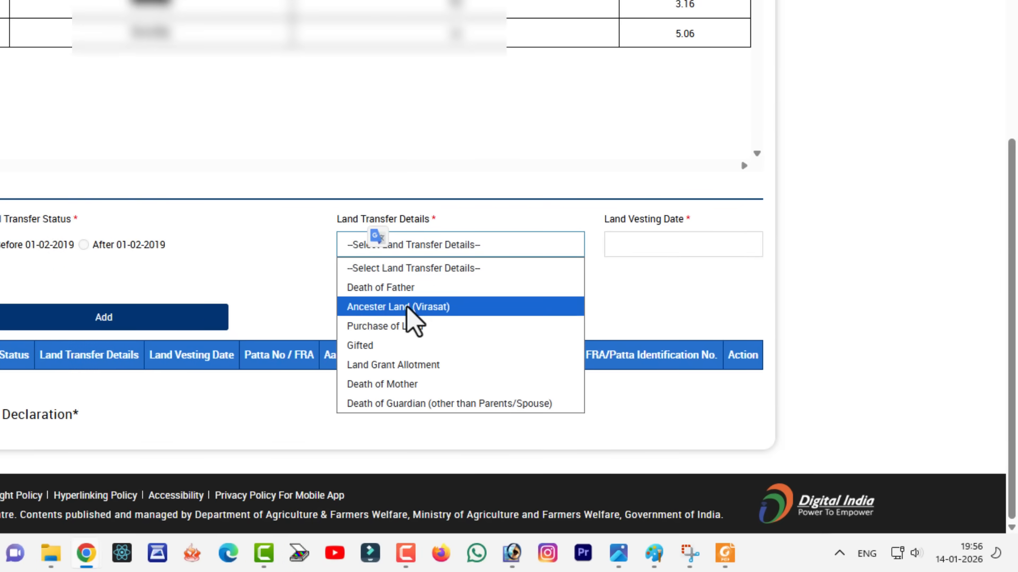
{"action": "left_click", "coordinate": [411, 308]}
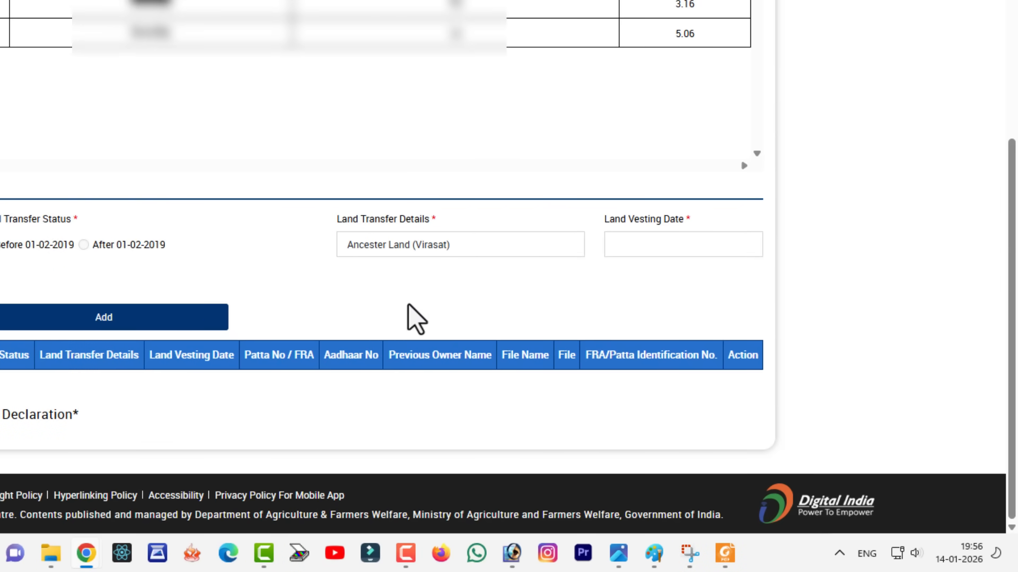
{"action": "left_click", "coordinate": [396, 246]}
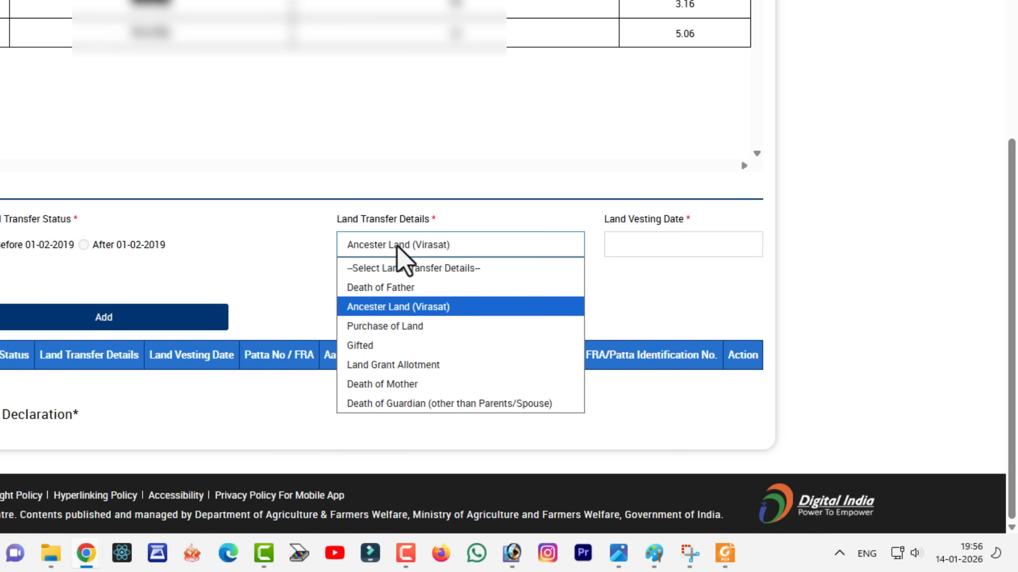
{"action": "left_click", "coordinate": [396, 246]}
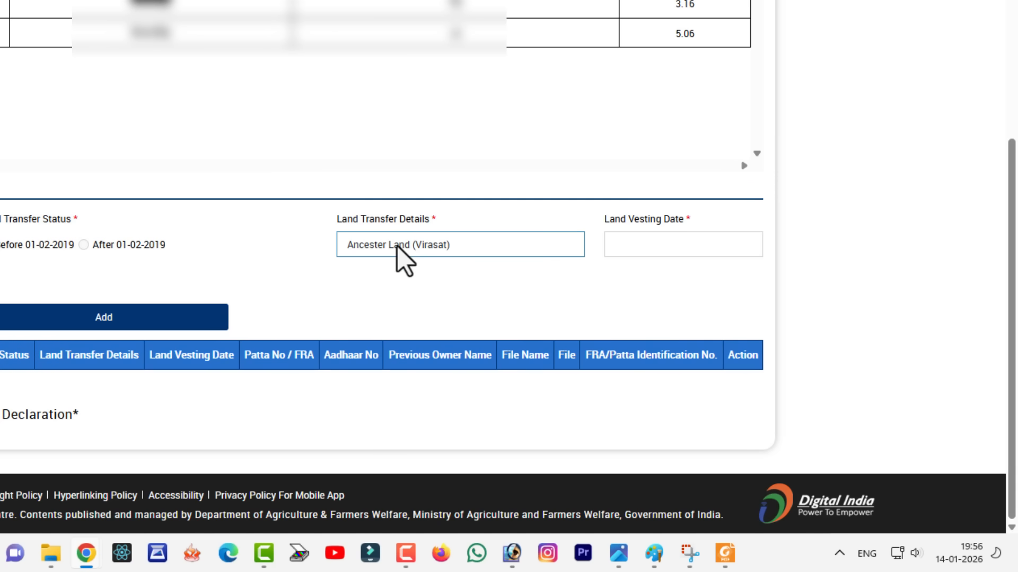
{"action": "left_click", "coordinate": [460, 270]}
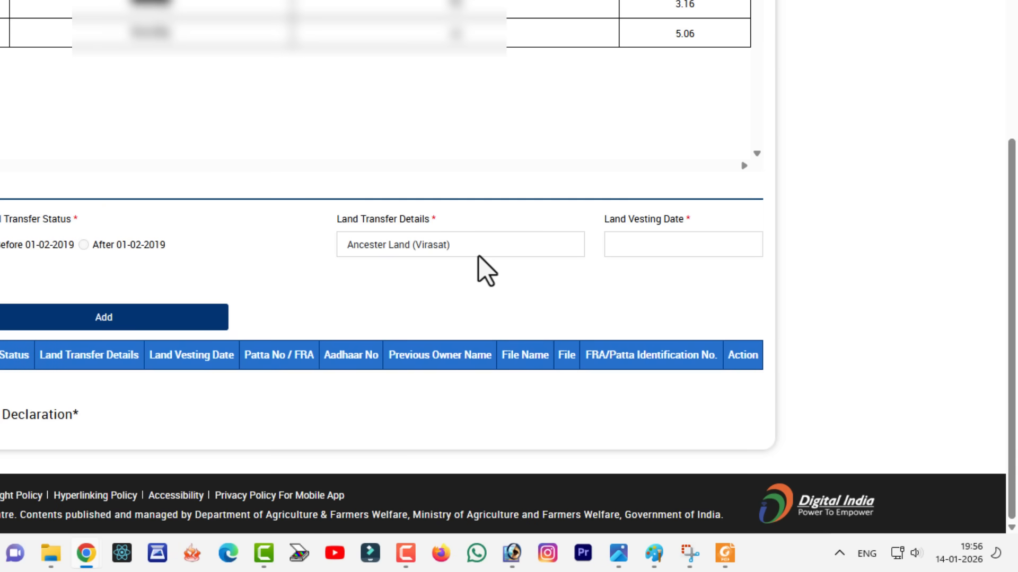
Step: Set the land vesting date to 22/11/2018 and add the land entry to the list
{"action": "left_click", "coordinate": [632, 251]}
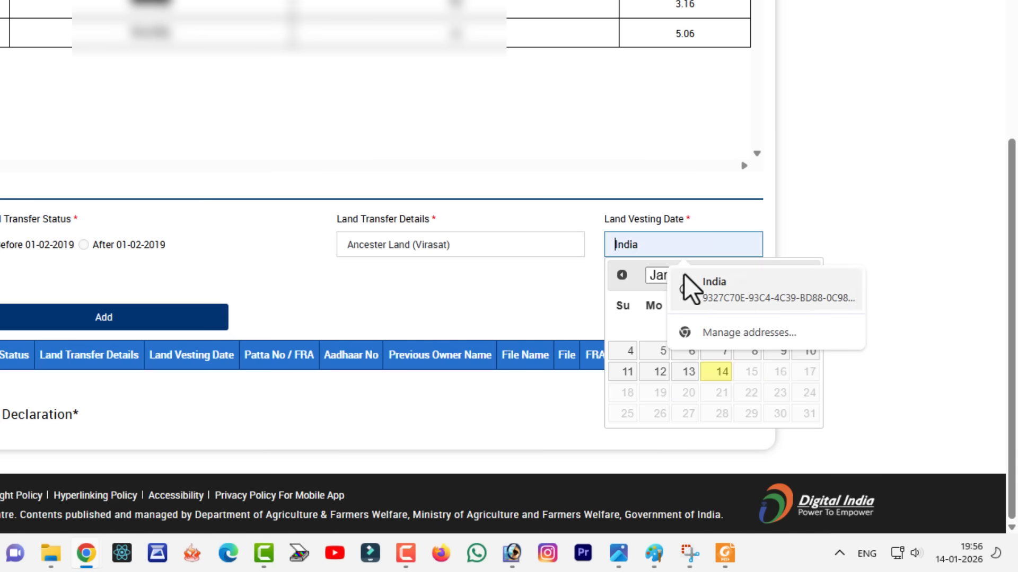
{"action": "left_click", "coordinate": [678, 275]}
{"action": "left_click", "coordinate": [742, 275]}
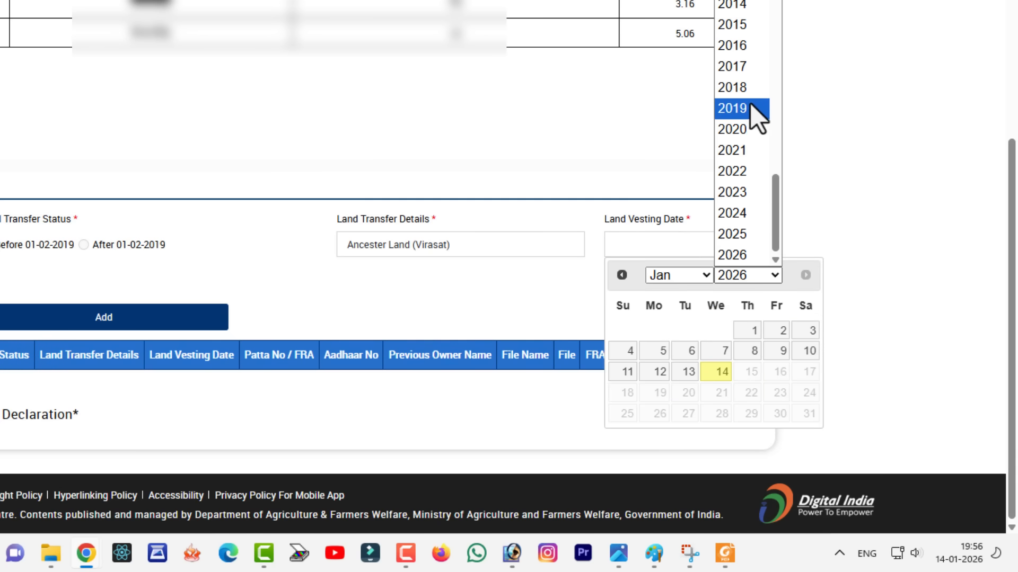
{"action": "scroll", "coordinate": [756, 109], "scroll_direction": "up", "scroll_amount": 3}
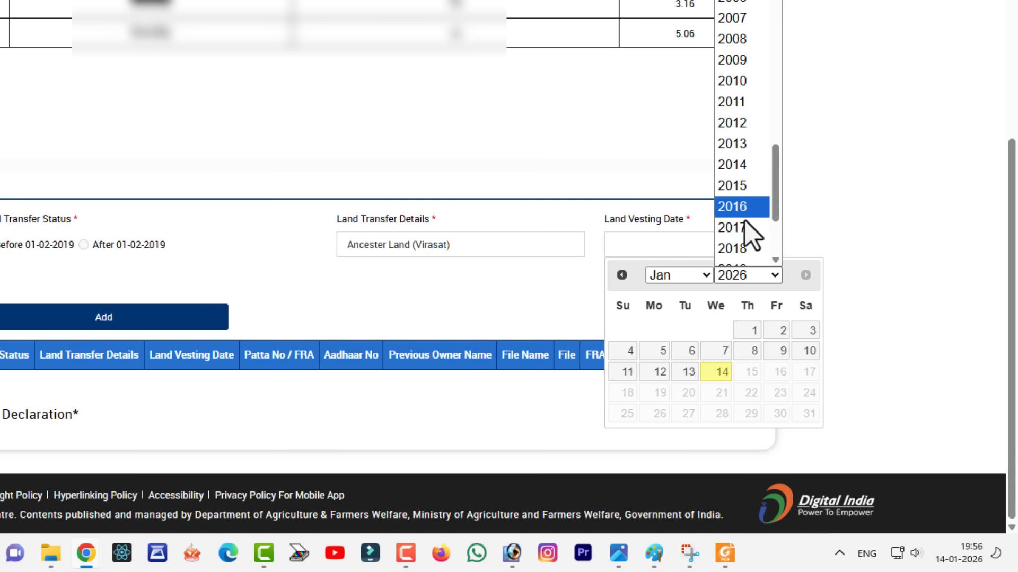
{"action": "left_click", "coordinate": [745, 249]}
{"action": "left_click", "coordinate": [693, 279]}
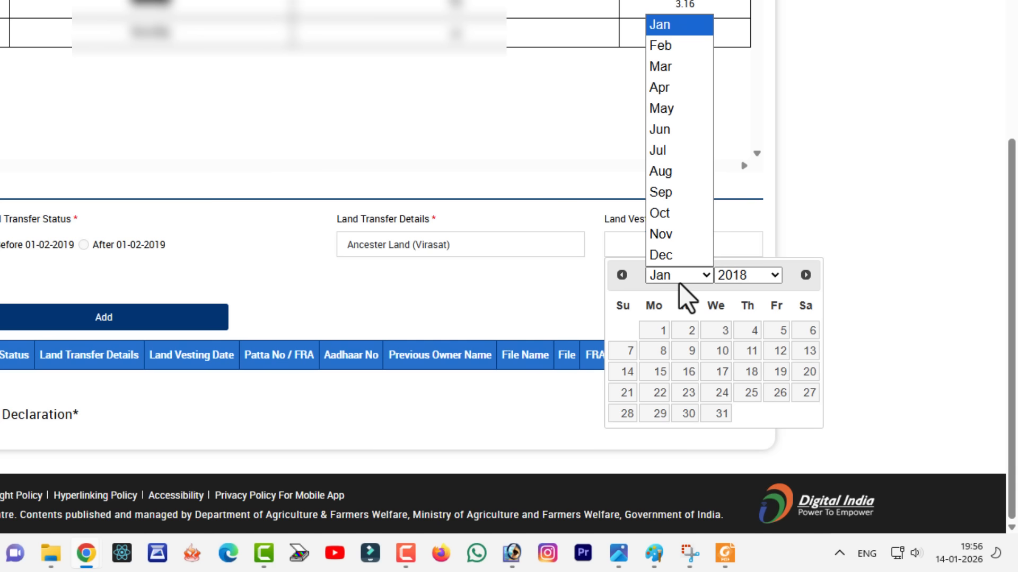
{"action": "left_click", "coordinate": [674, 234]}
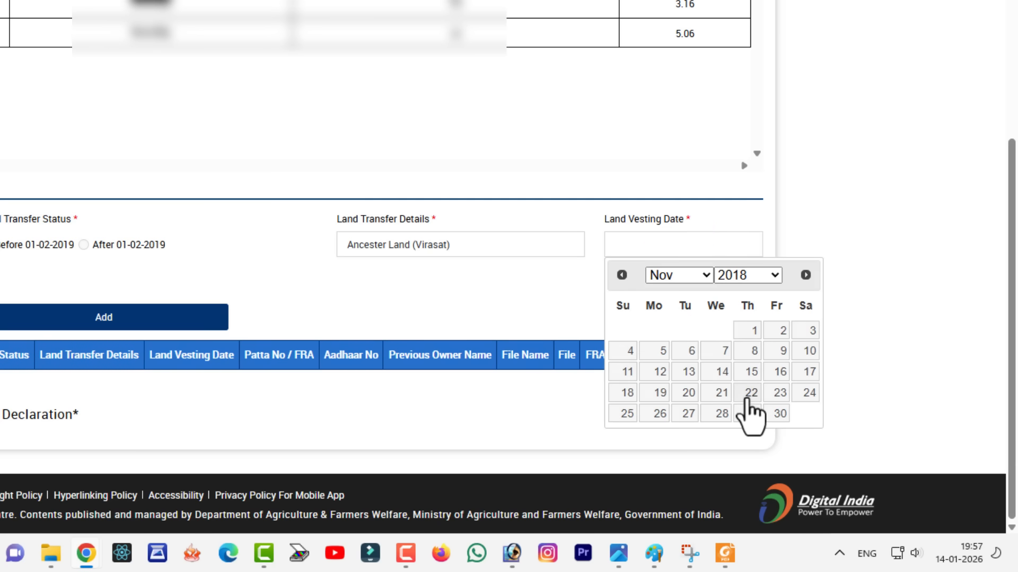
{"action": "left_click", "coordinate": [748, 393]}
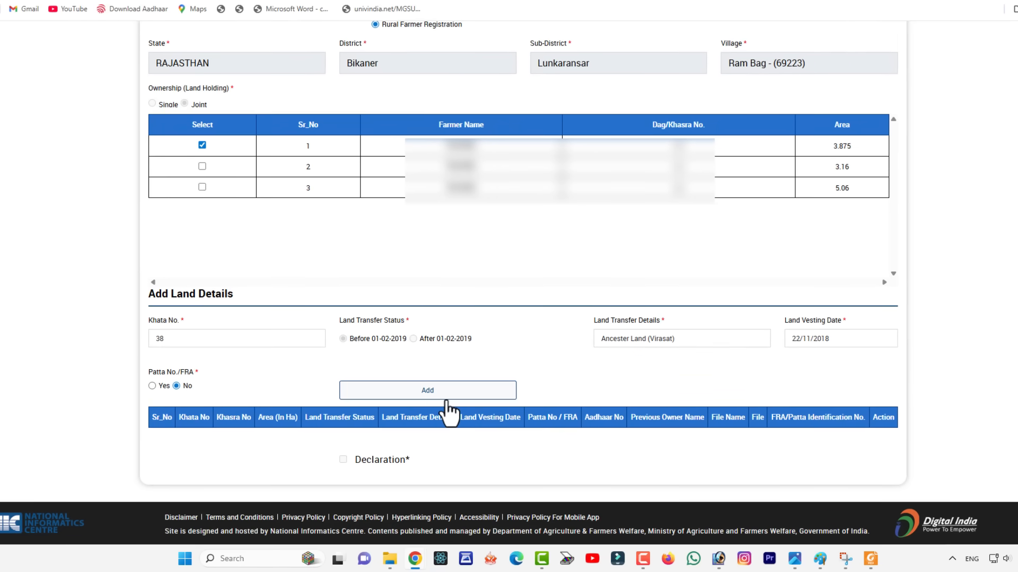
{"action": "left_click", "coordinate": [465, 390]}
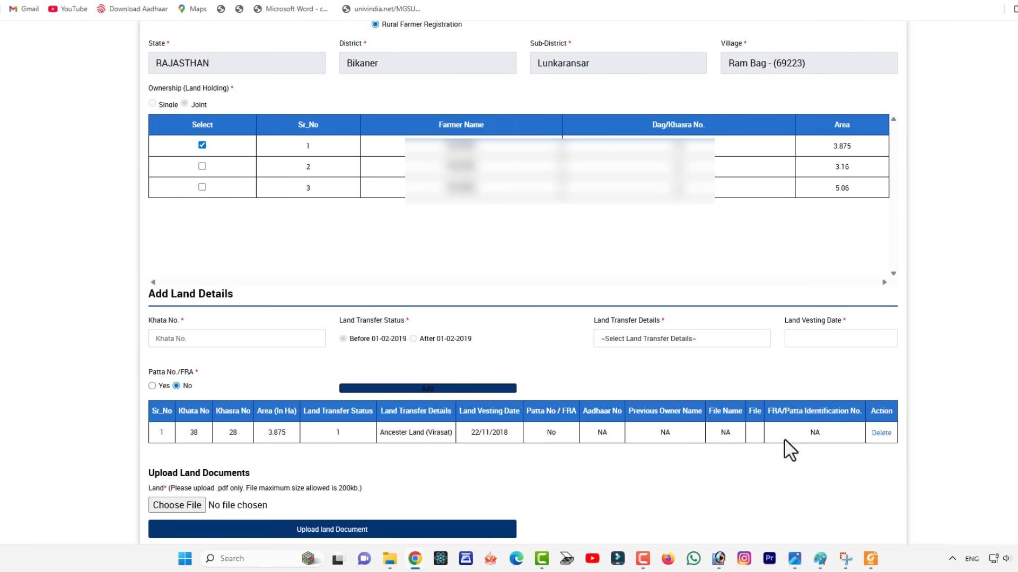
Step: Attach the downloaded view_esign_pdf (2)_compressed.pdf as the land document and upload it
{"action": "scroll", "coordinate": [561, 434], "scroll_direction": "down", "scroll_amount": 1}
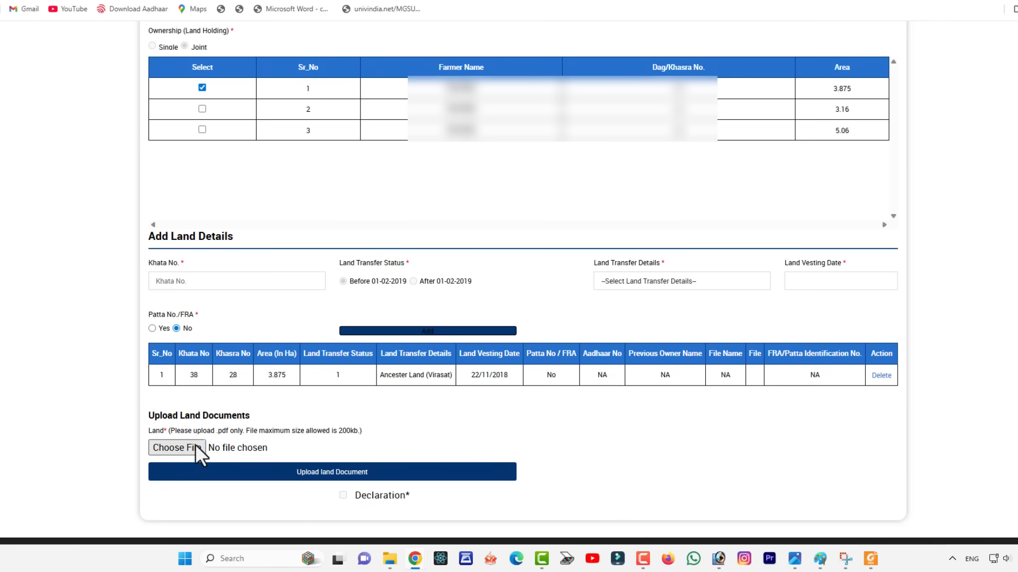
{"action": "left_click", "coordinate": [955, 28]}
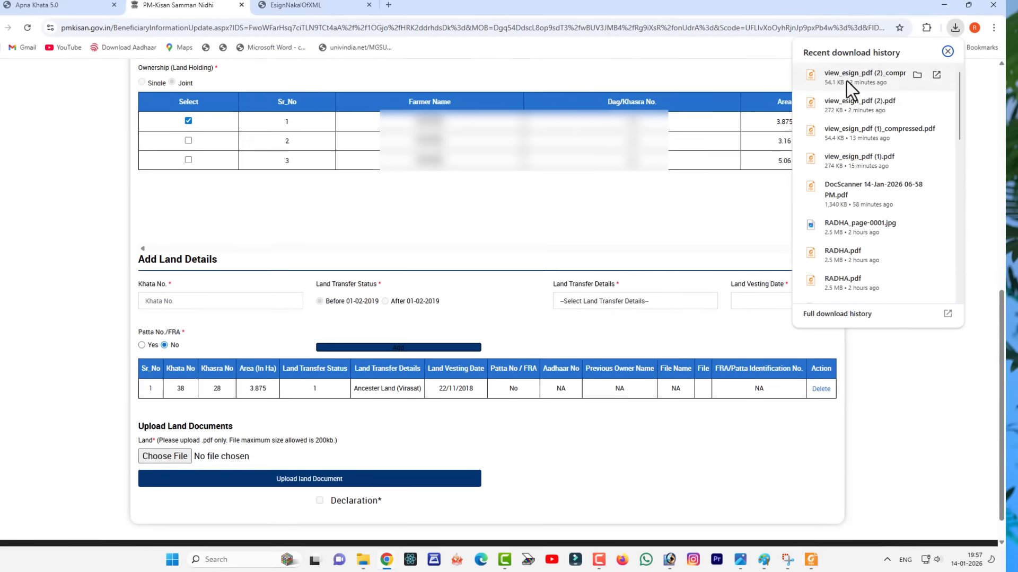
{"action": "left_click_drag", "start_coordinate": [848, 87], "coordinate": [171, 457]}
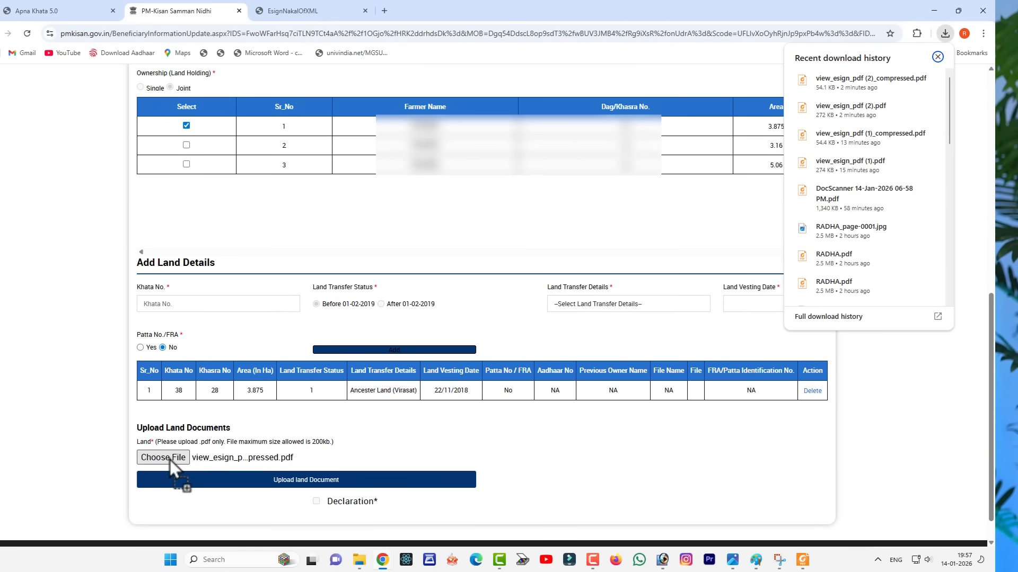
{"action": "left_click", "coordinate": [291, 481]}
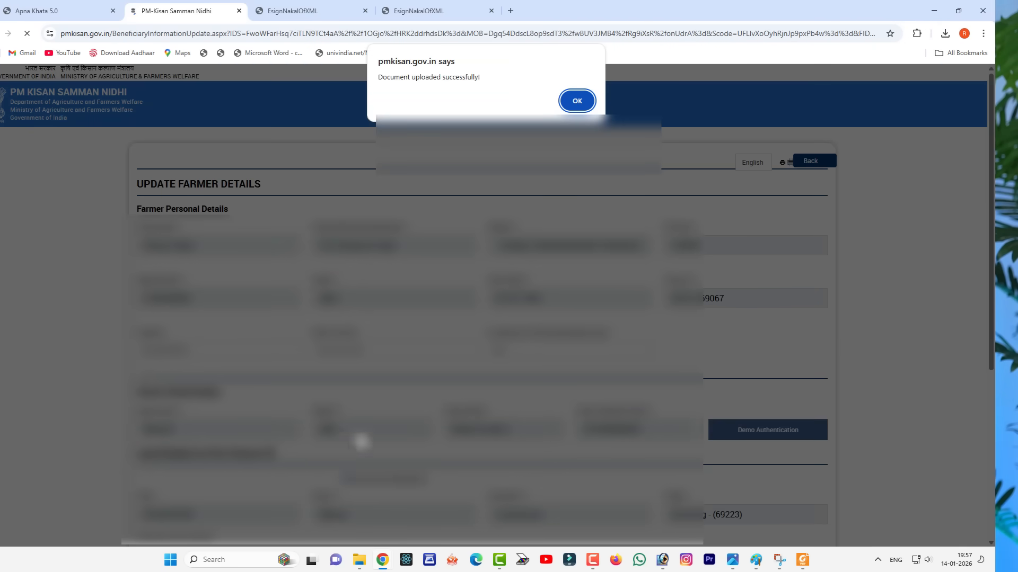
Step: Acknowledge the document upload and open the uploaded land document PDF to check it
{"action": "left_click_drag", "start_coordinate": [378, 78], "coordinate": [532, 79]}
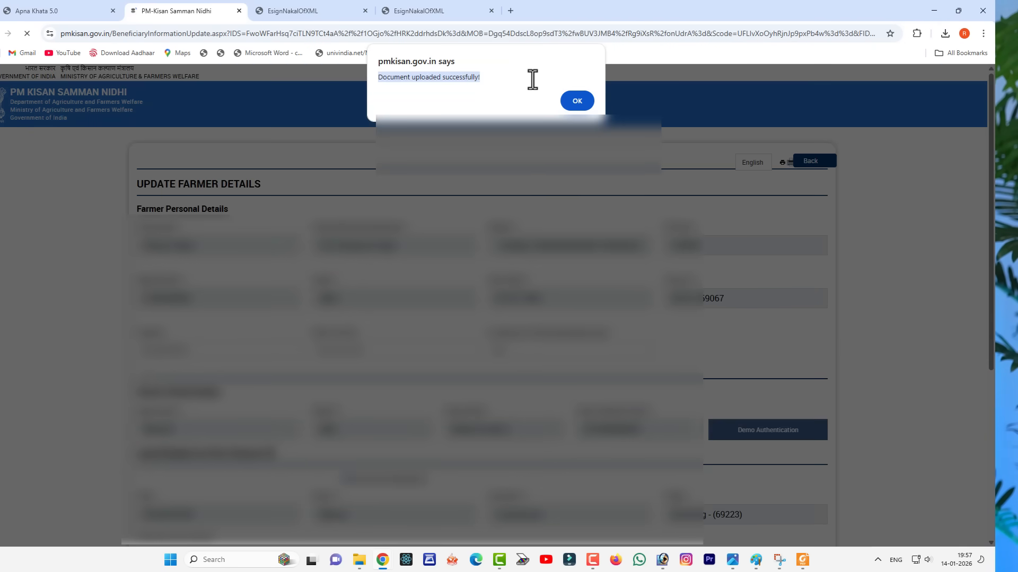
{"action": "left_click", "coordinate": [577, 100]}
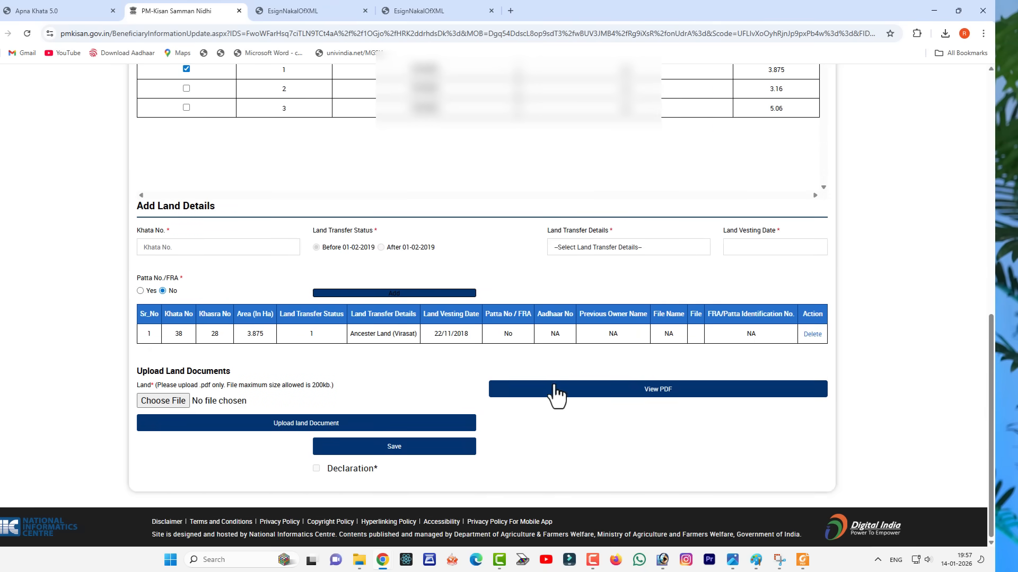
{"action": "left_click", "coordinate": [554, 390]}
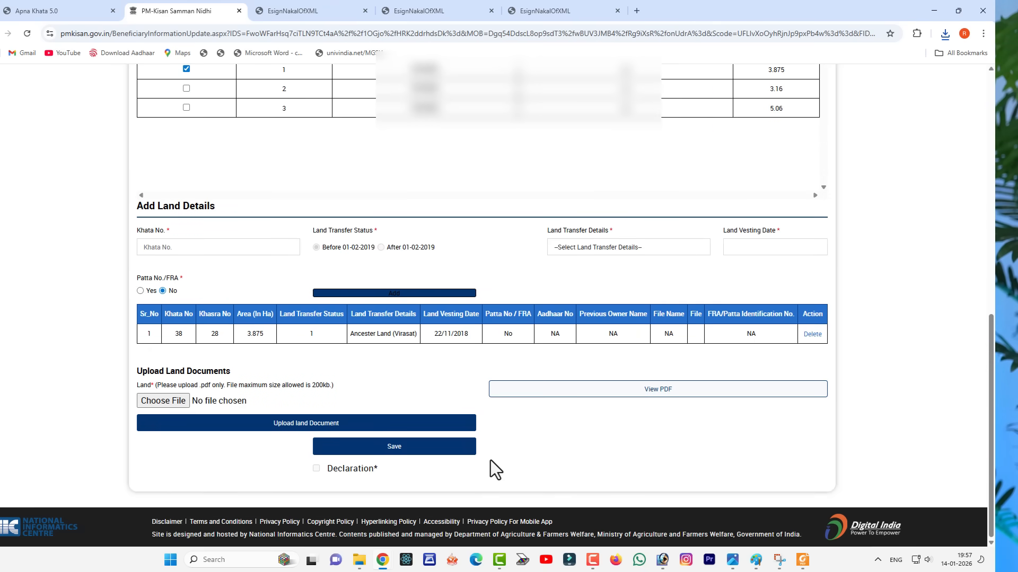
Step: Accept and confirm the declaration statements, save the updated farmer details and read the resulting status message
{"action": "left_click", "coordinate": [352, 469]}
{"action": "scroll", "coordinate": [350, 310], "scroll_direction": "down", "scroll_amount": 5}
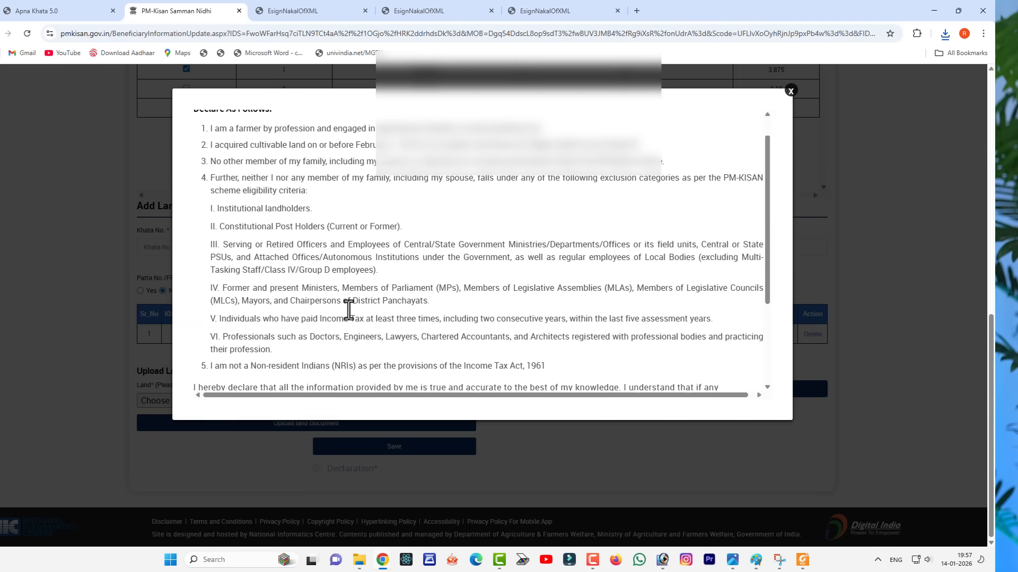
{"action": "left_click", "coordinate": [197, 358]}
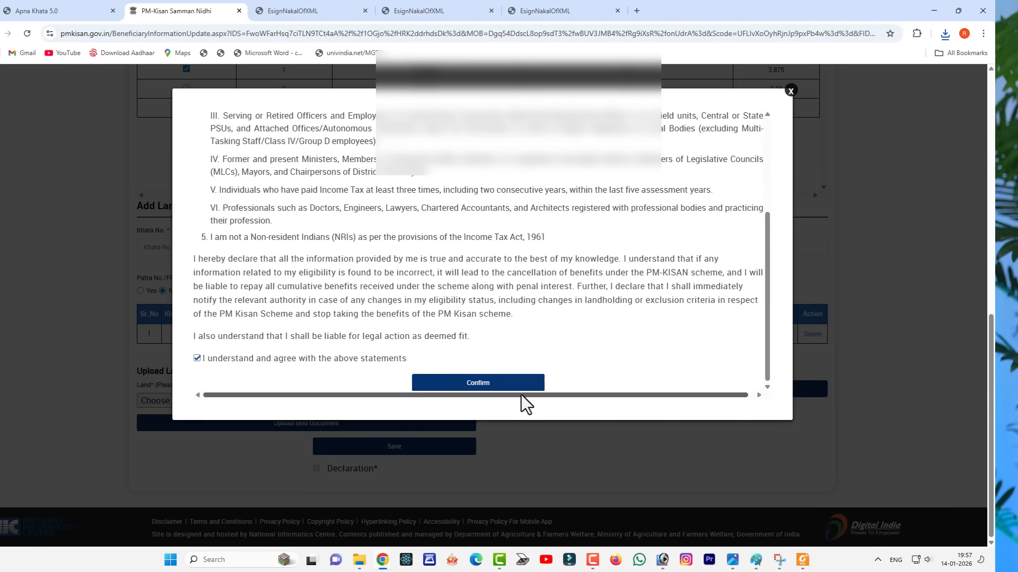
{"action": "left_click", "coordinate": [507, 383]}
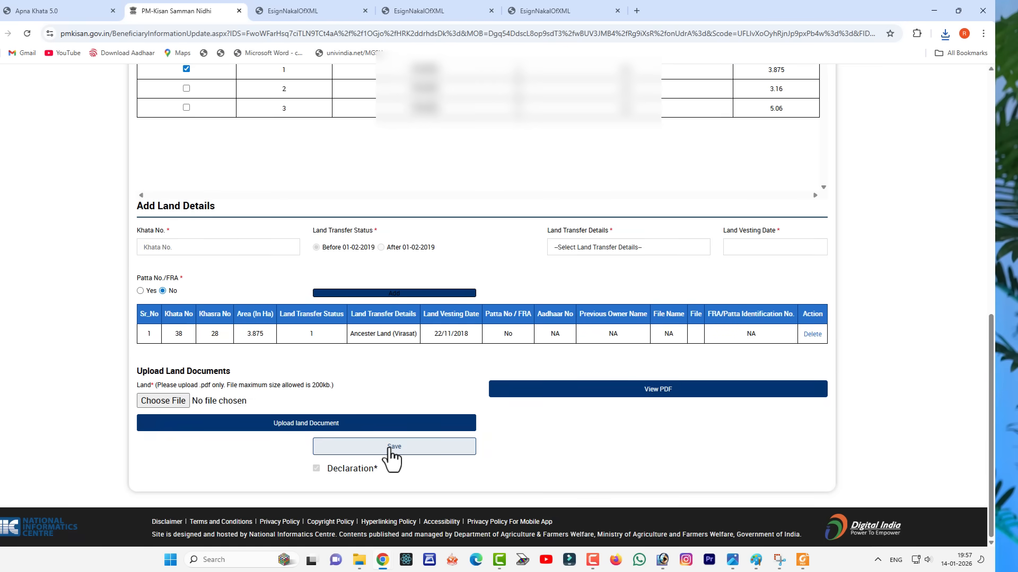
{"action": "left_click", "coordinate": [390, 449]}
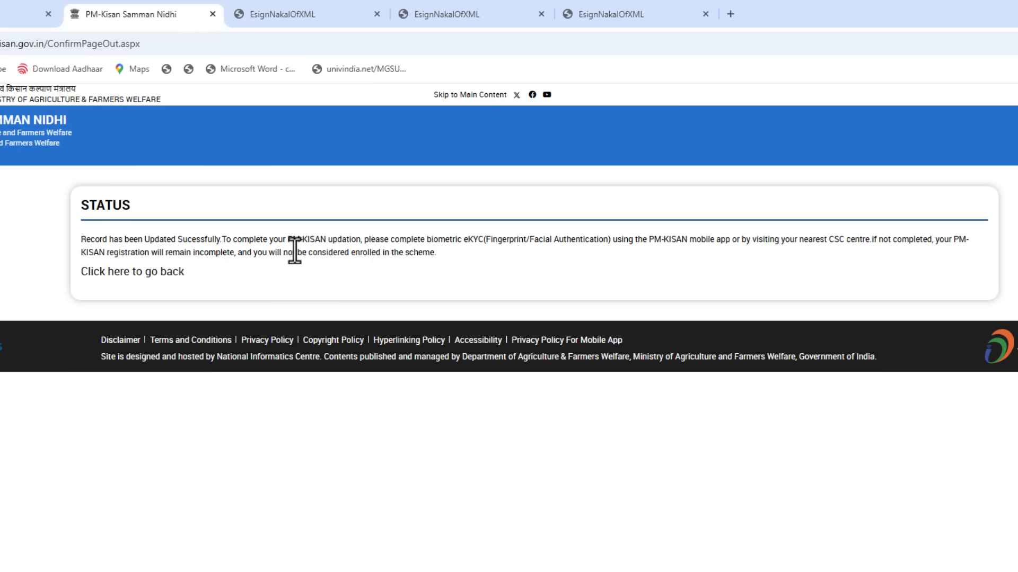
{"action": "left_click_drag", "start_coordinate": [222, 245], "coordinate": [516, 243]}
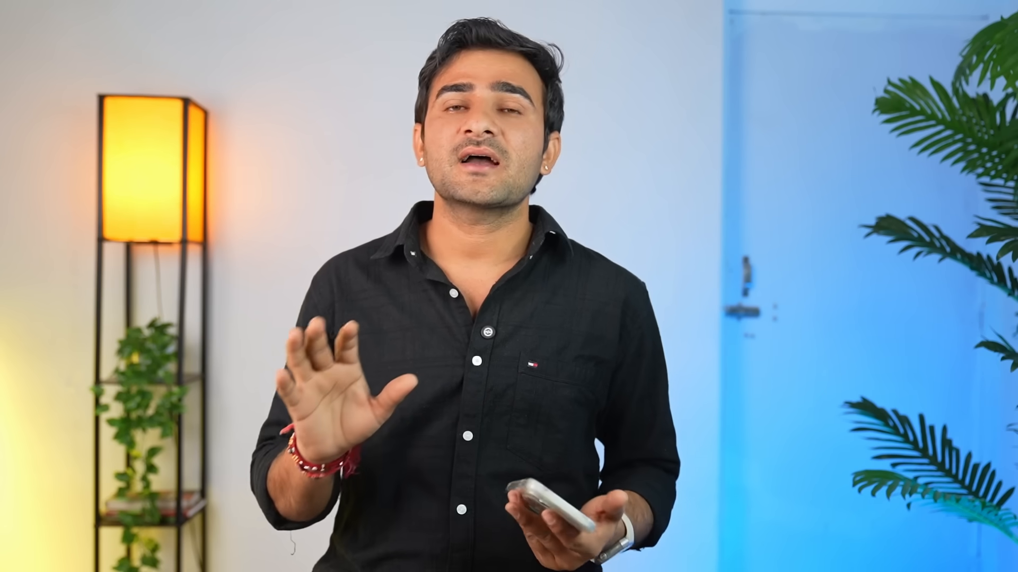